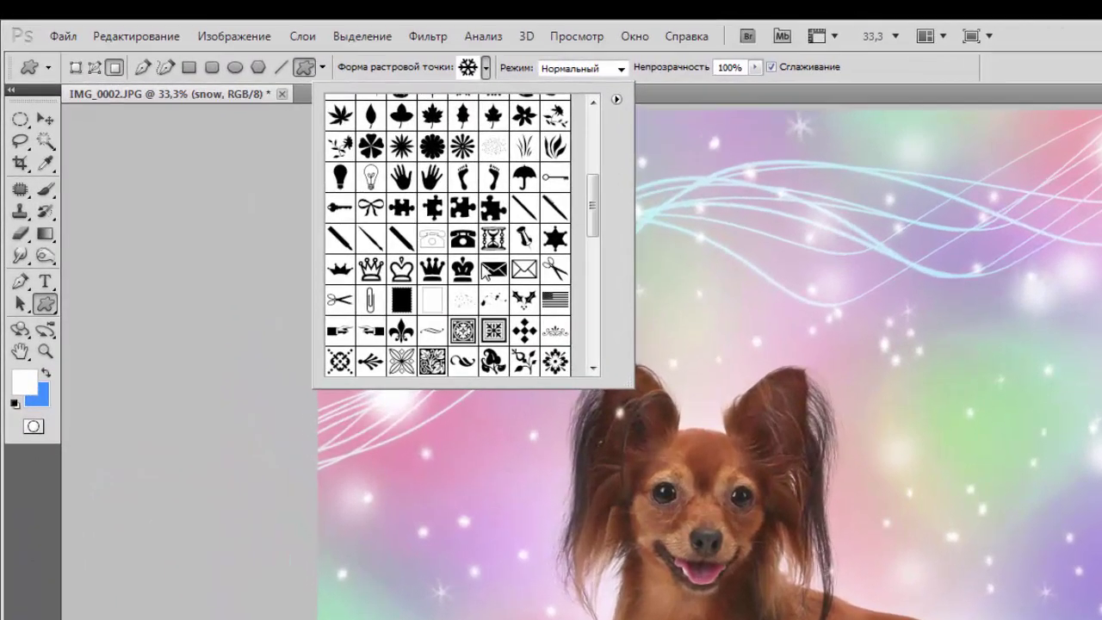
Browse the custom shape library through to its last shapes and back up to the plant shapes.
scroll(271, 138, down, 3)
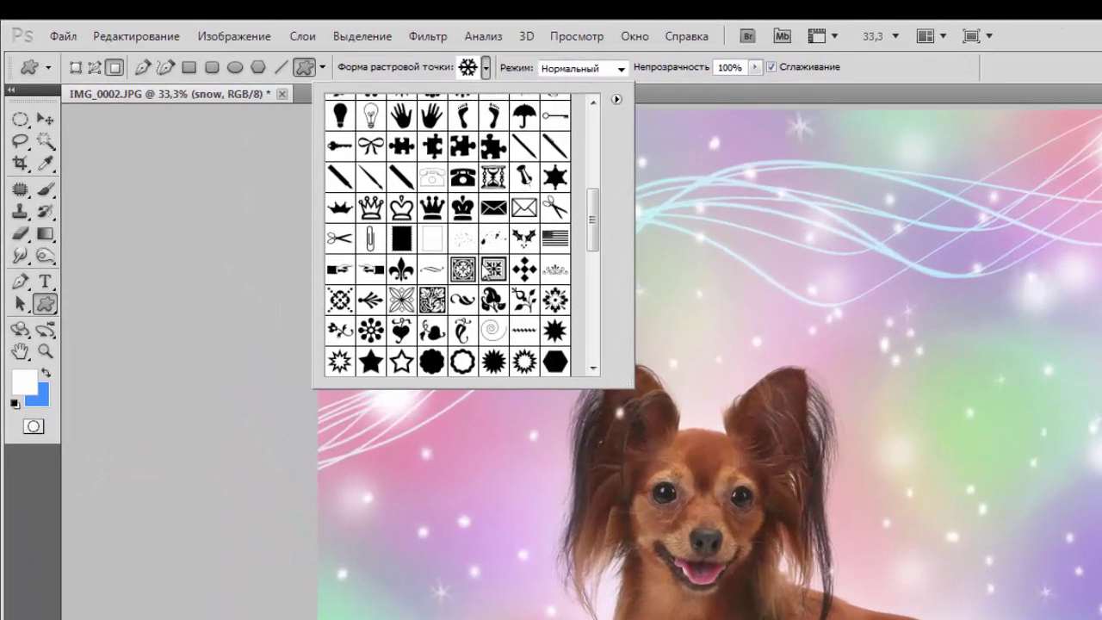
scroll(485, 269, down, 8)
scroll(486, 268, down, 3)
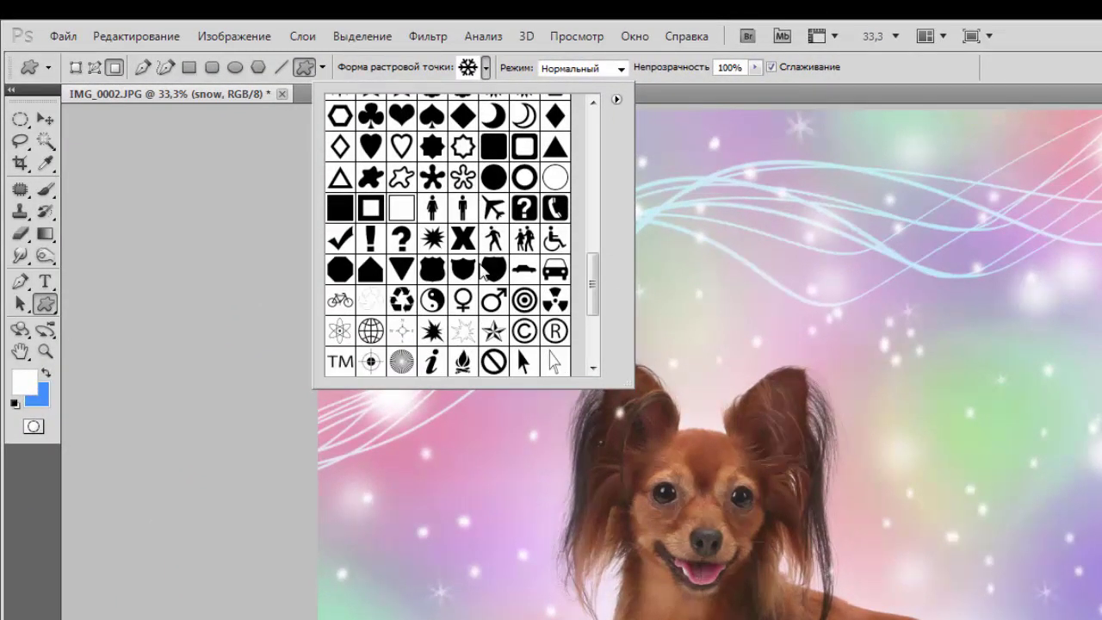
scroll(484, 270, down, 5)
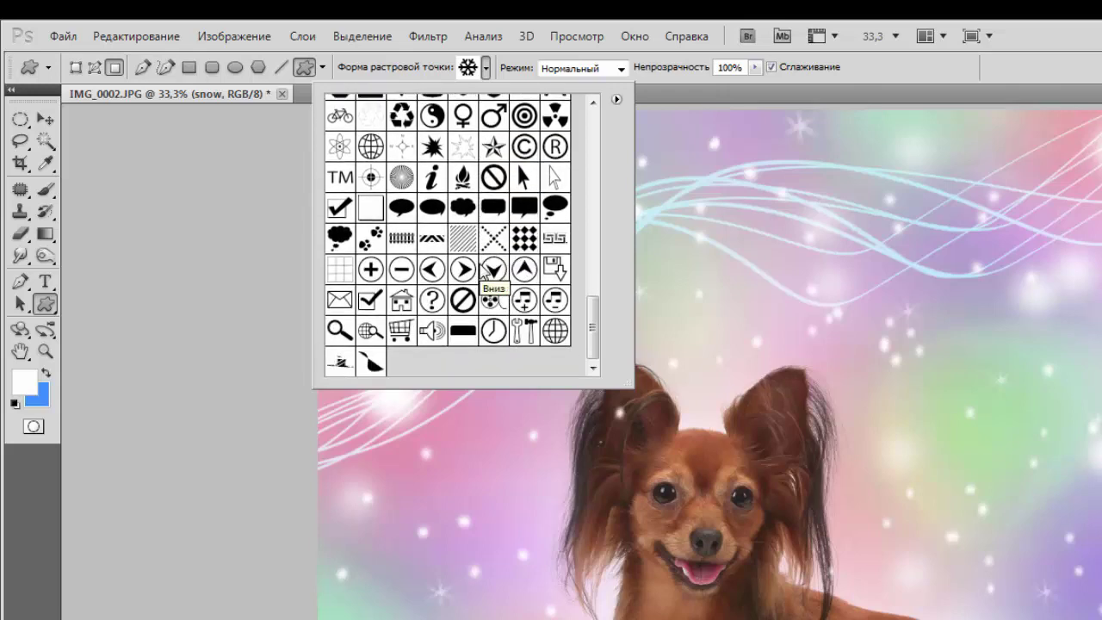
scroll(469, 355, up, 4)
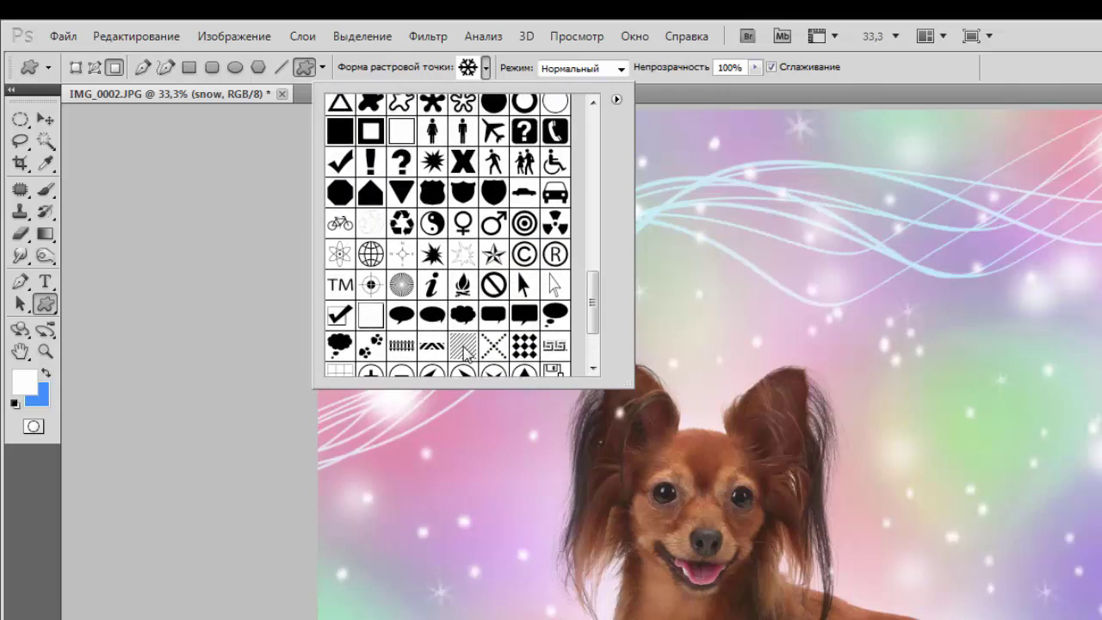
scroll(465, 353, up, 6)
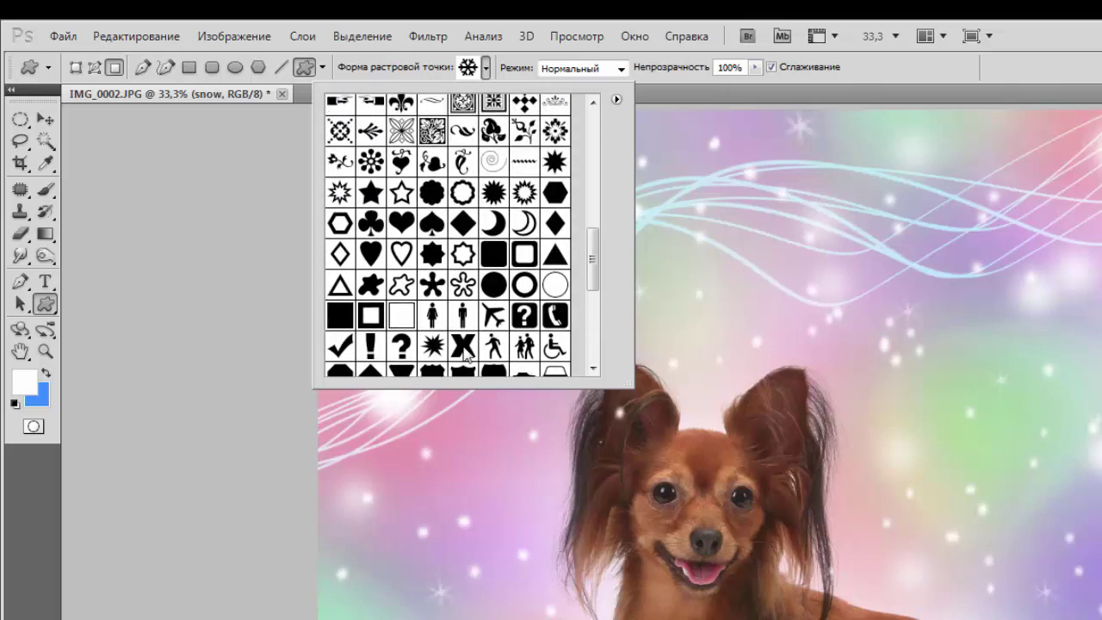
scroll(464, 353, up, 8)
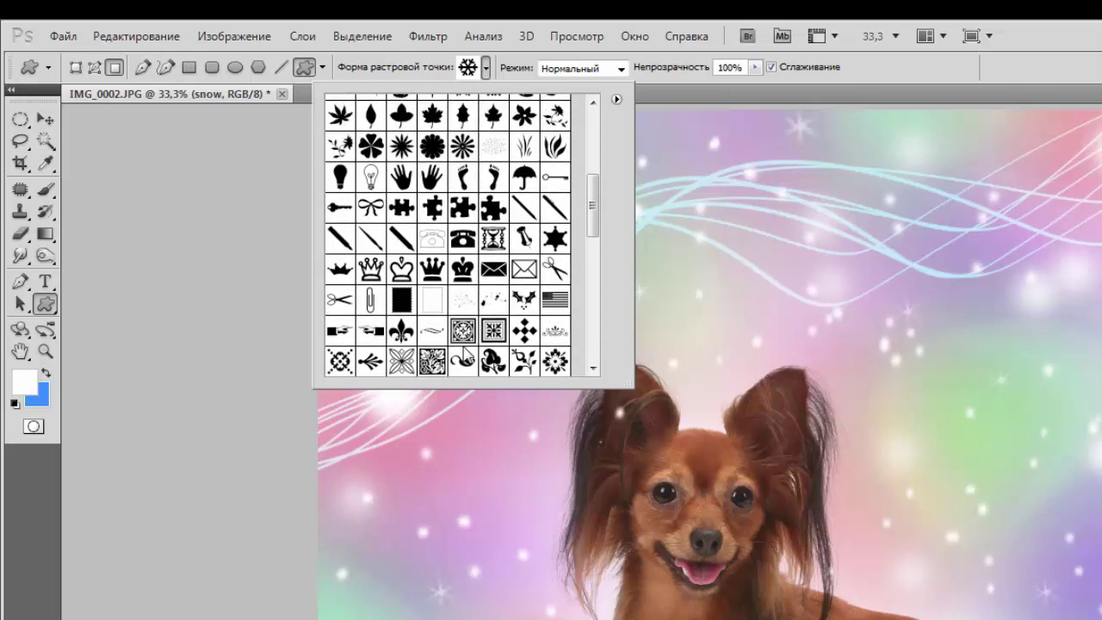
scroll(462, 356, up, 3)
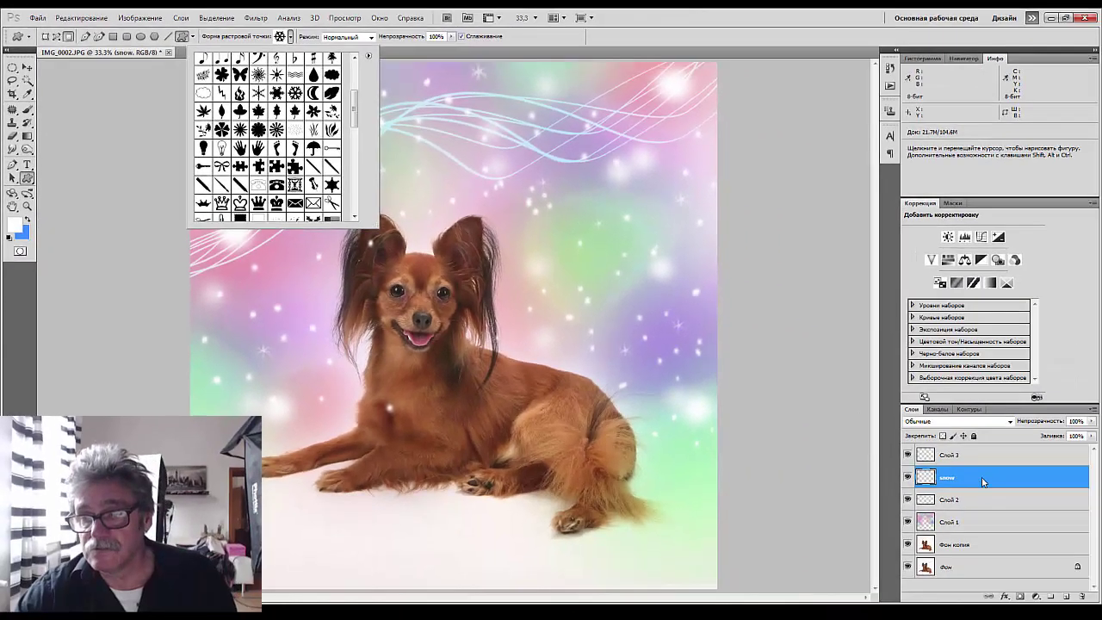
Add a new empty layer above Слой 3.
click(1101, 619)
click(981, 462)
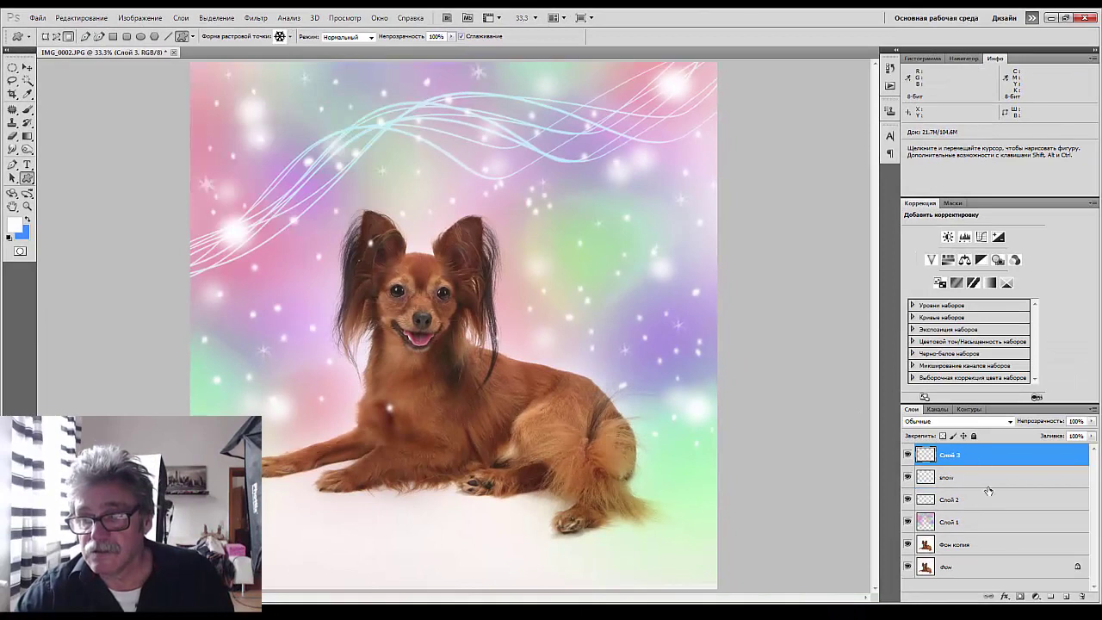
click(1067, 598)
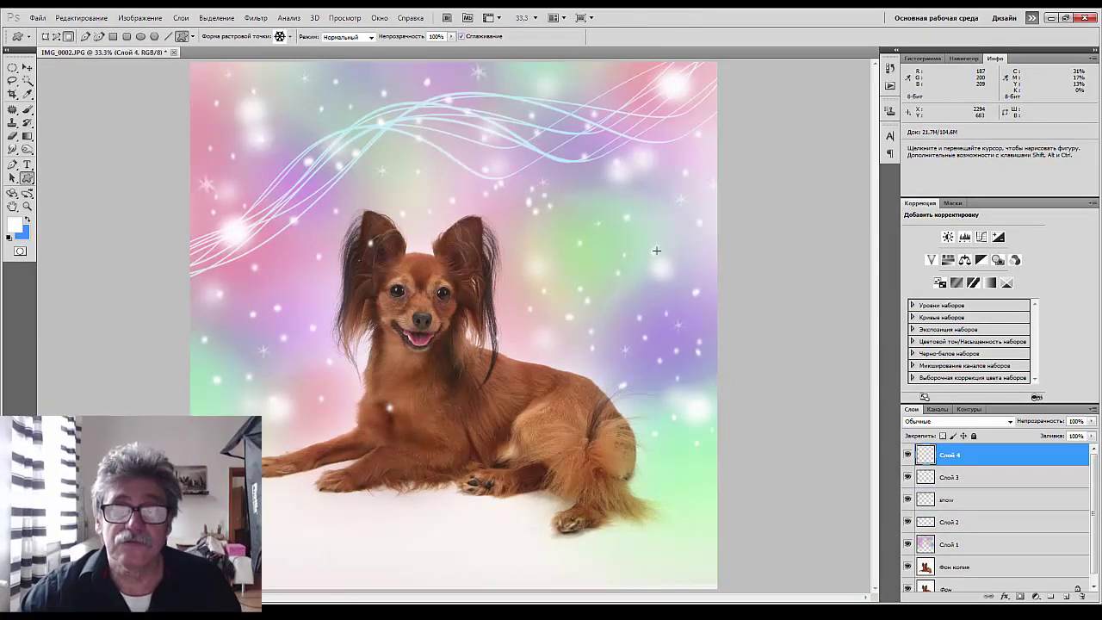
Try the current snowflake and the solid-centred snowflake shape in white beside the dog, and undo both drawings.
drag(656, 251, 706, 262)
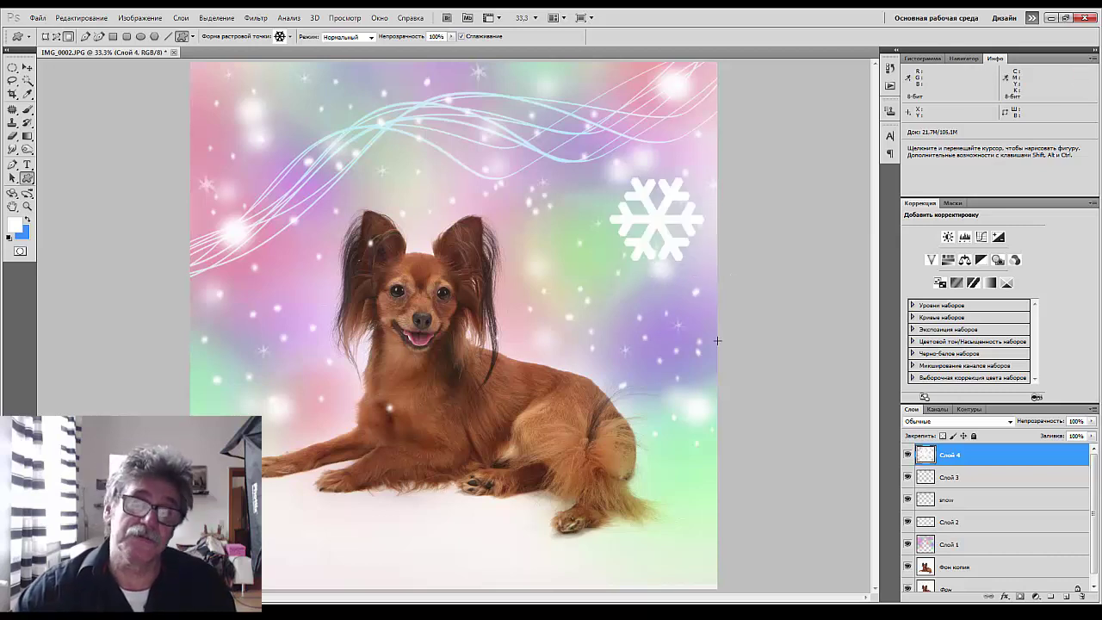
click(290, 36)
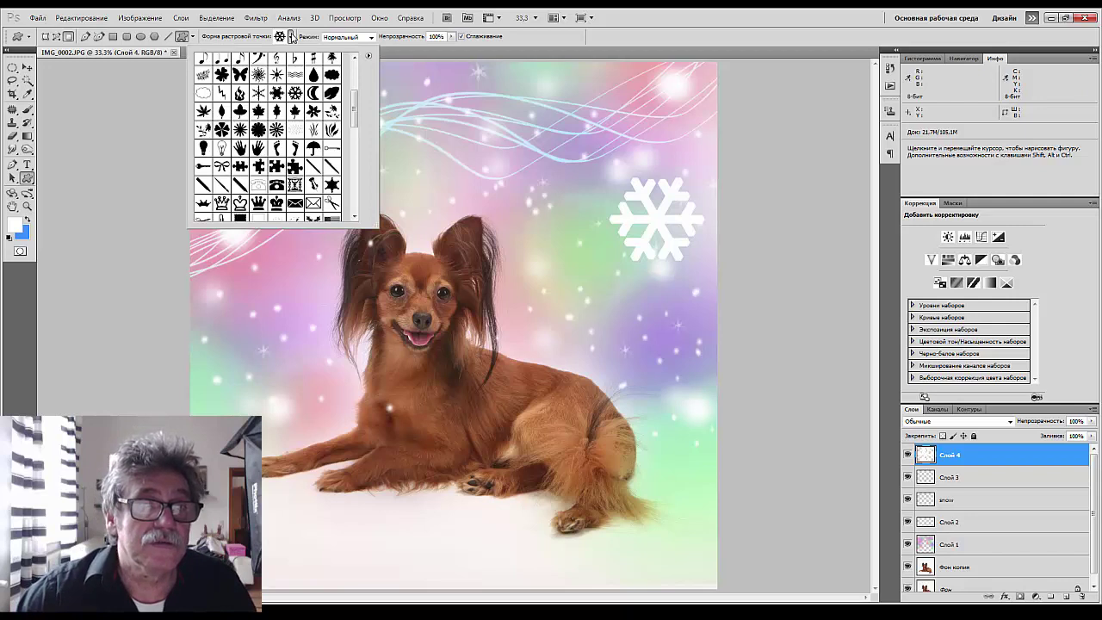
click(594, 254)
drag(590, 256, 628, 291)
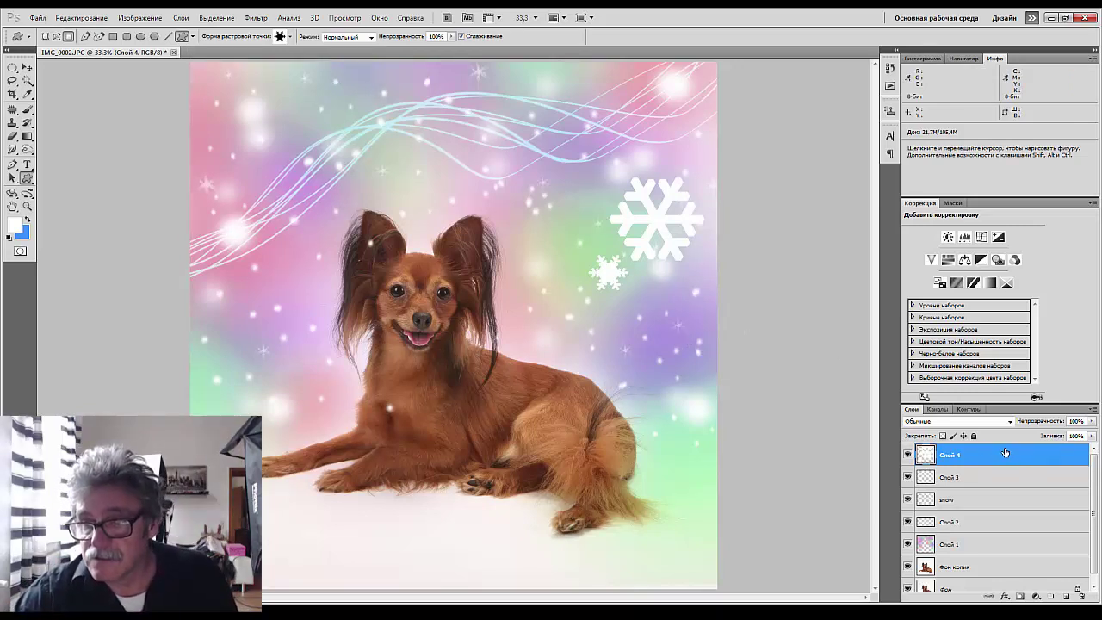
key(ctrl+alt+z)
key(ctrl+alt+z)
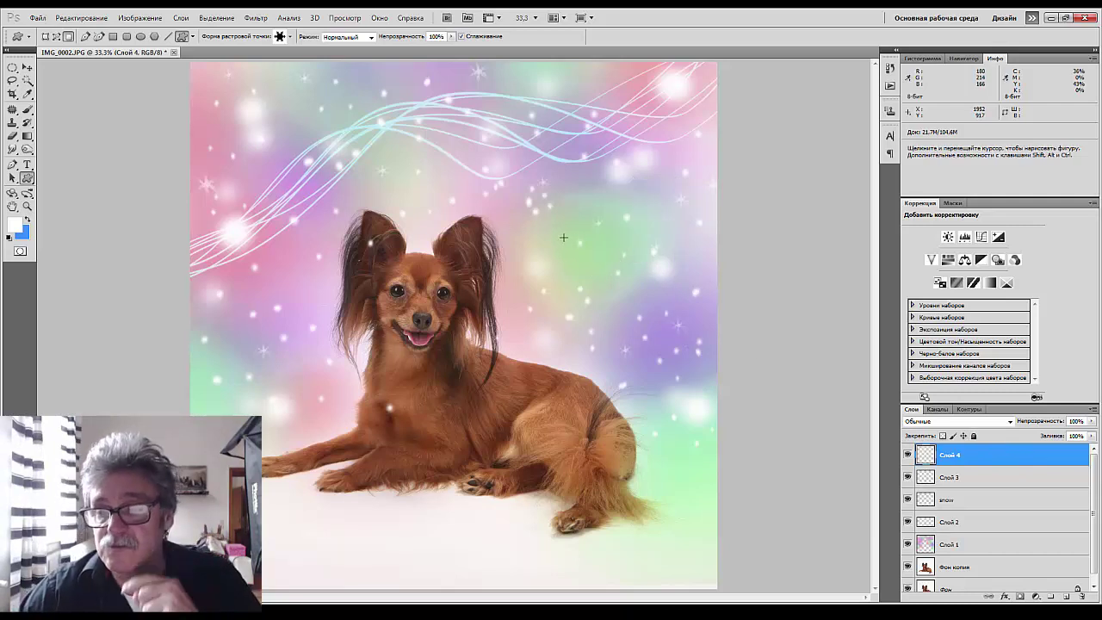
Draw a single white solid-centred snowflake on Слой 4 in the green area beside the dog's head.
drag(538, 231, 648, 328)
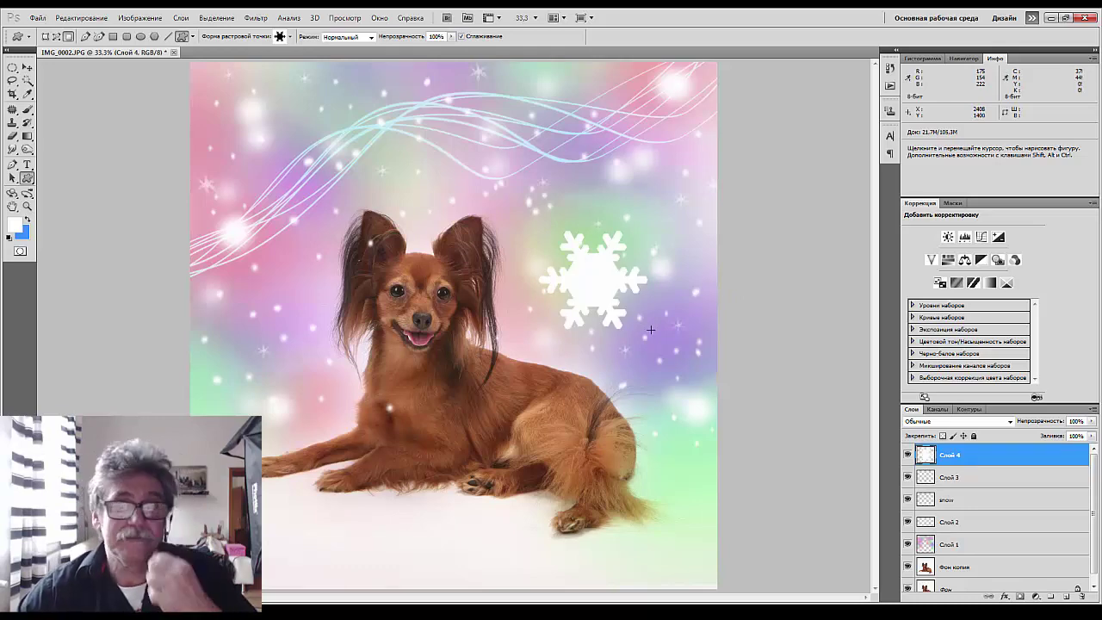
key(ctrl+plus)
key(ctrl+plus)
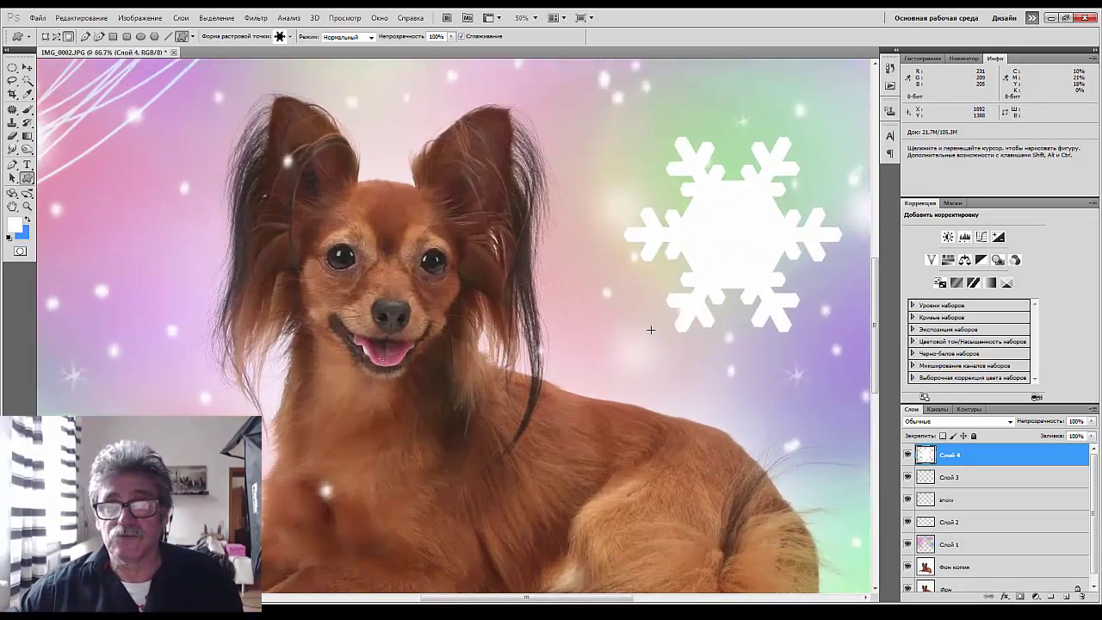
drag(618, 307, 364, 307)
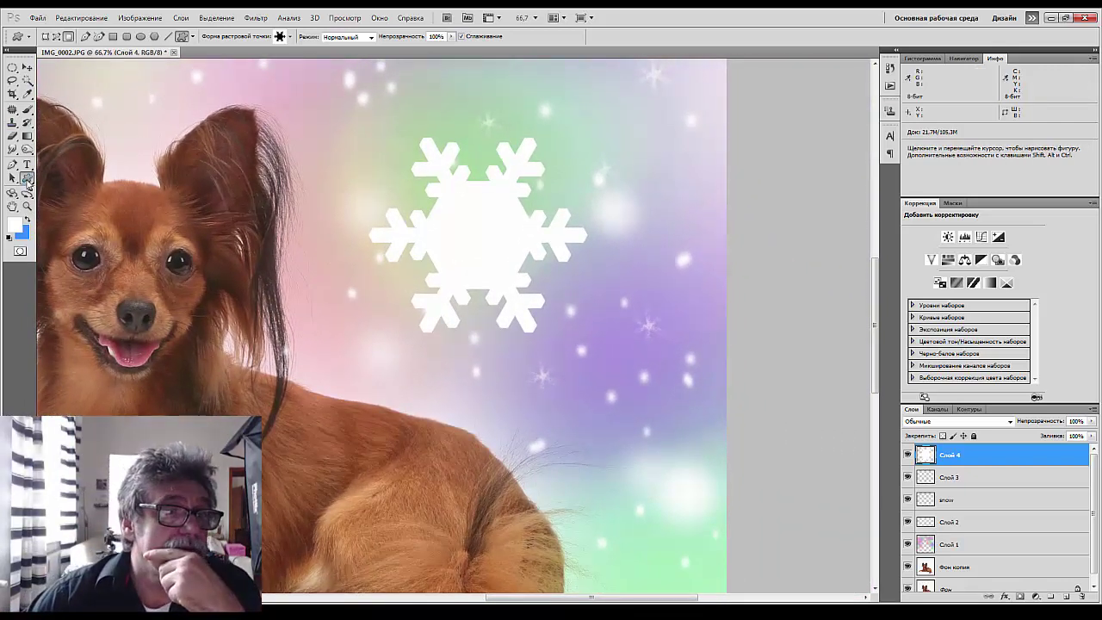
Draw a blue six-sided polygon on a new layer over the snowflake's solid centre.
click(28, 179)
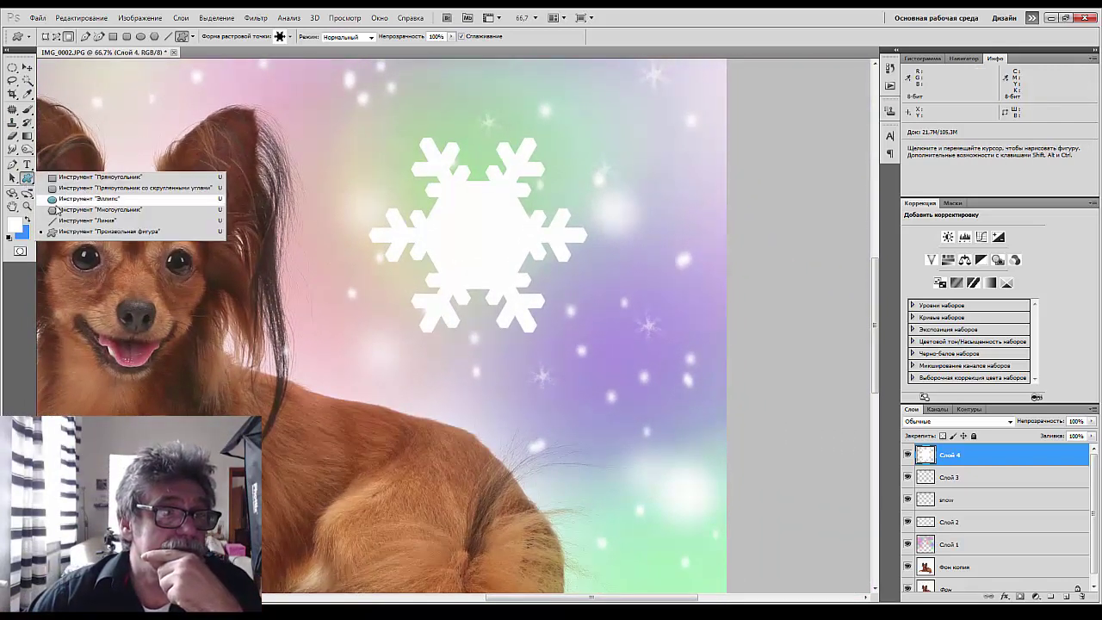
click(94, 209)
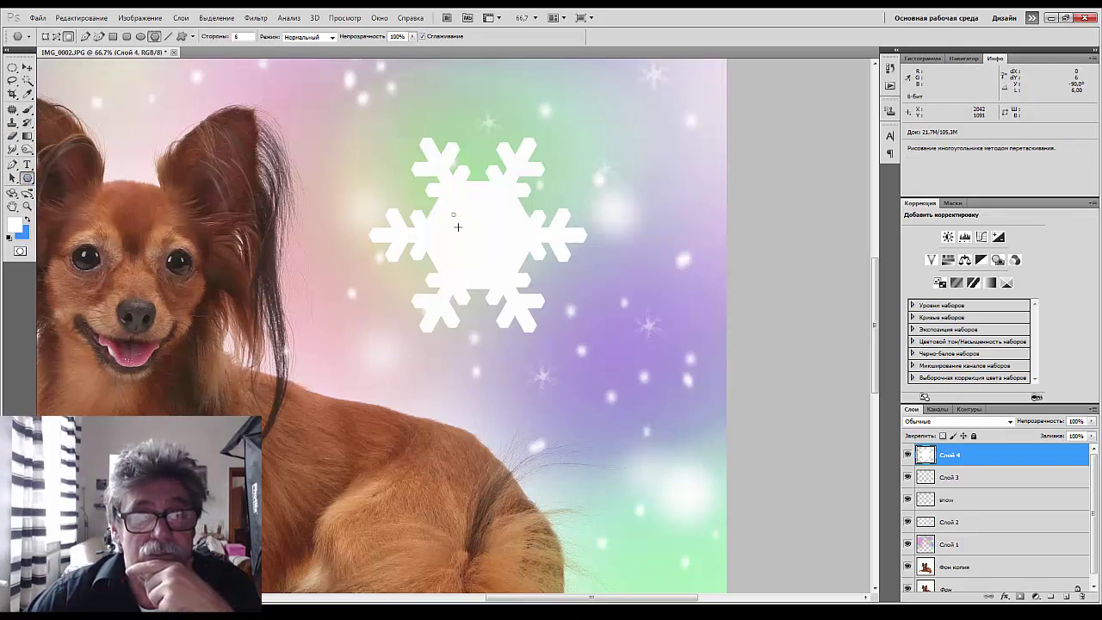
drag(453, 214, 501, 280)
key(ctrl+shift+alt+n)
key(x)
drag(477, 234, 499, 275)
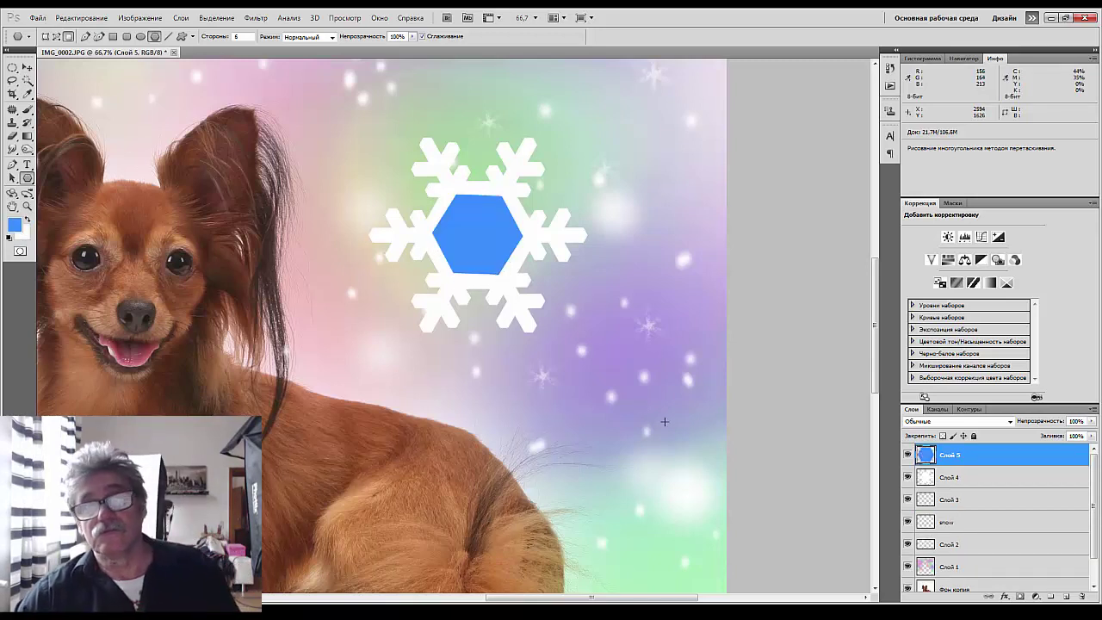
Select the blue hexagon's outline, clear that area on both Слой 5 and Слой 4, and remove the selection.
ctrl+click(923, 455)
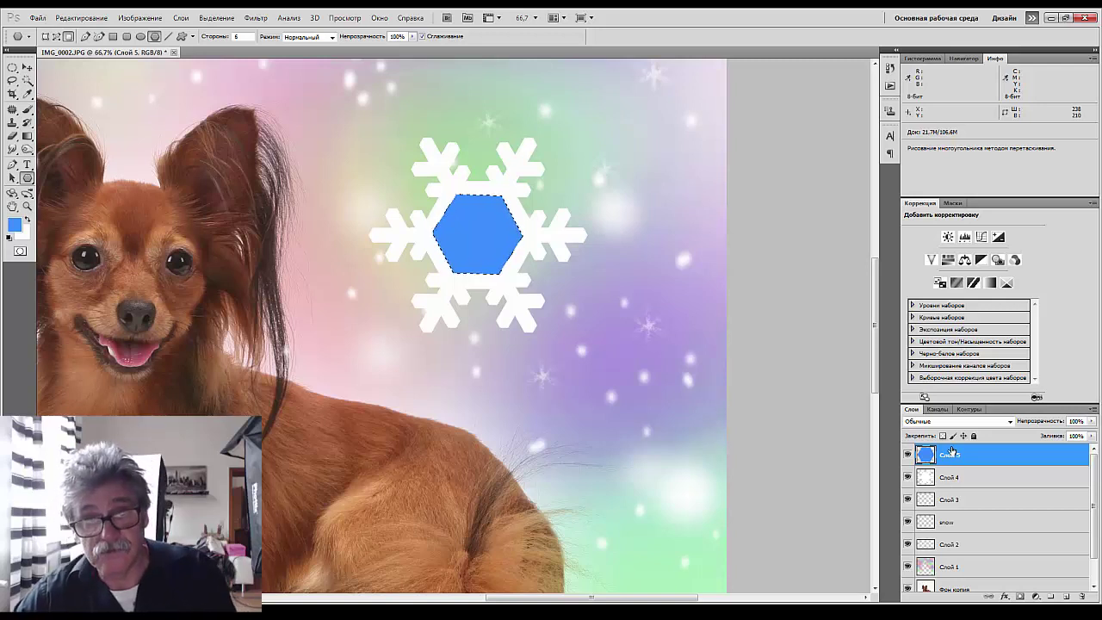
key(Delete)
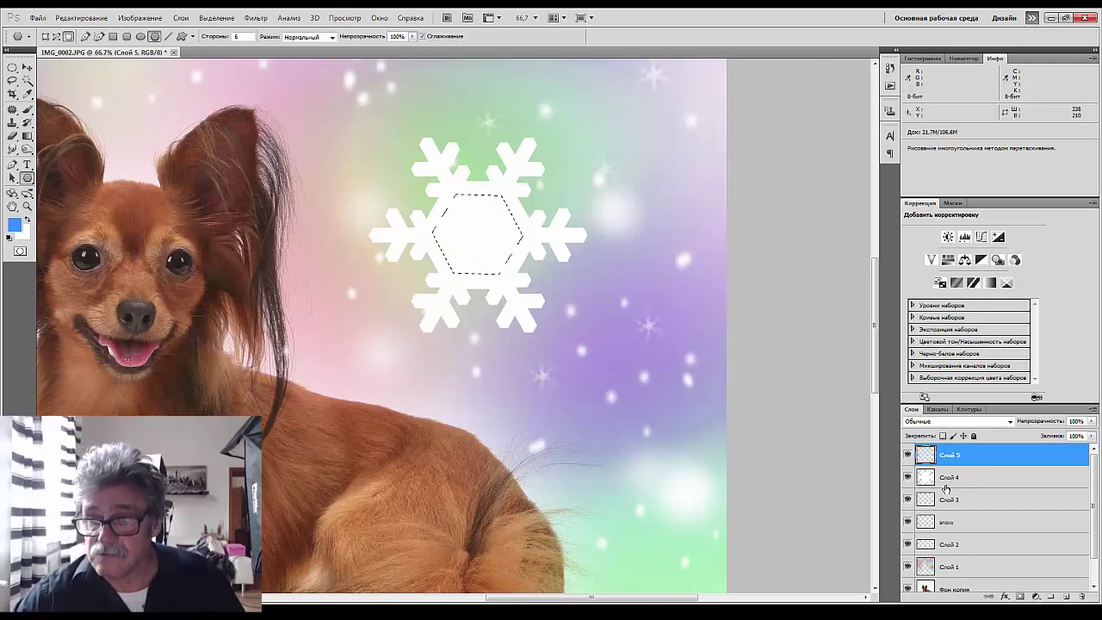
click(947, 479)
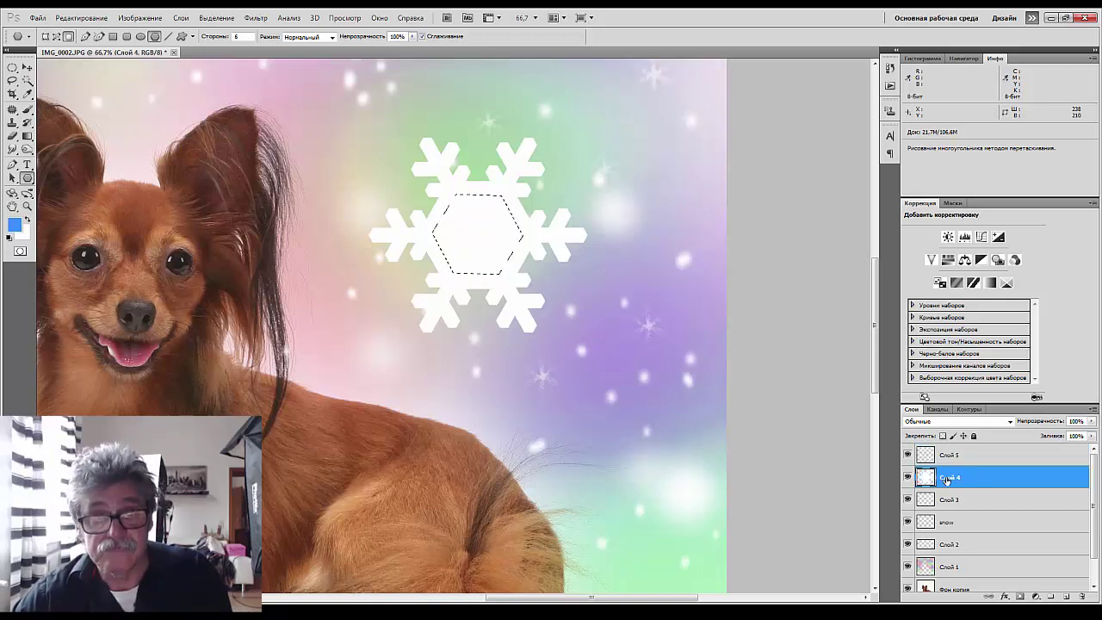
key(Delete)
key(ctrl+d)
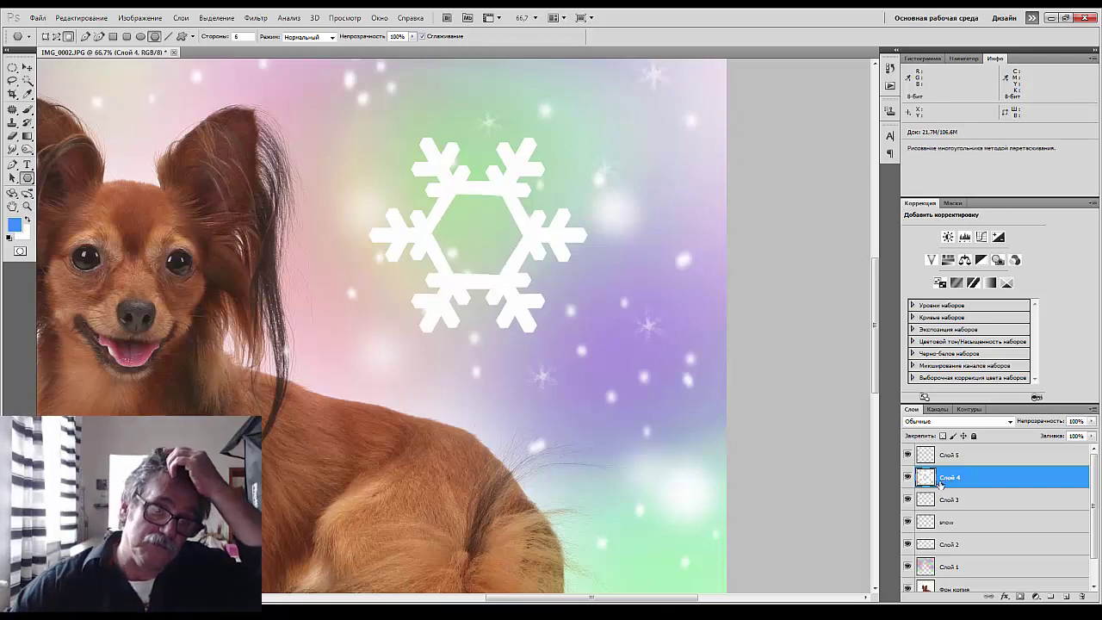
Examine the hollowed-out snowflake both within the whole picture and close up.
key(ctrl+minus)
key(ctrl+minus)
key(ctrl+minus)
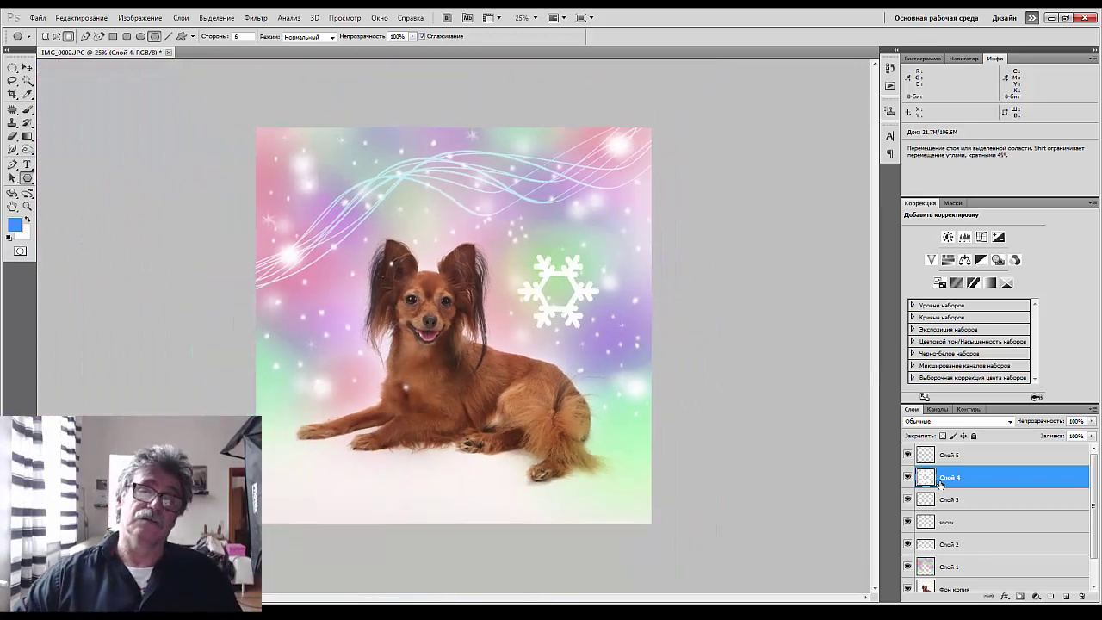
key(ctrl+plus)
key(ctrl+plus)
key(ctrl+plus)
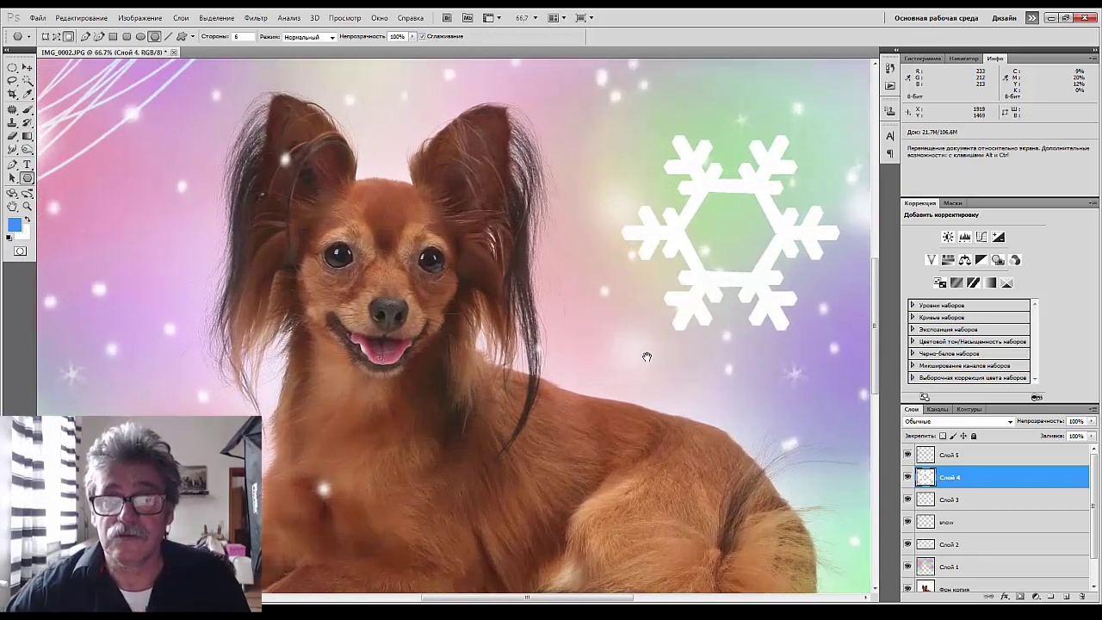
drag(646, 356, 457, 416)
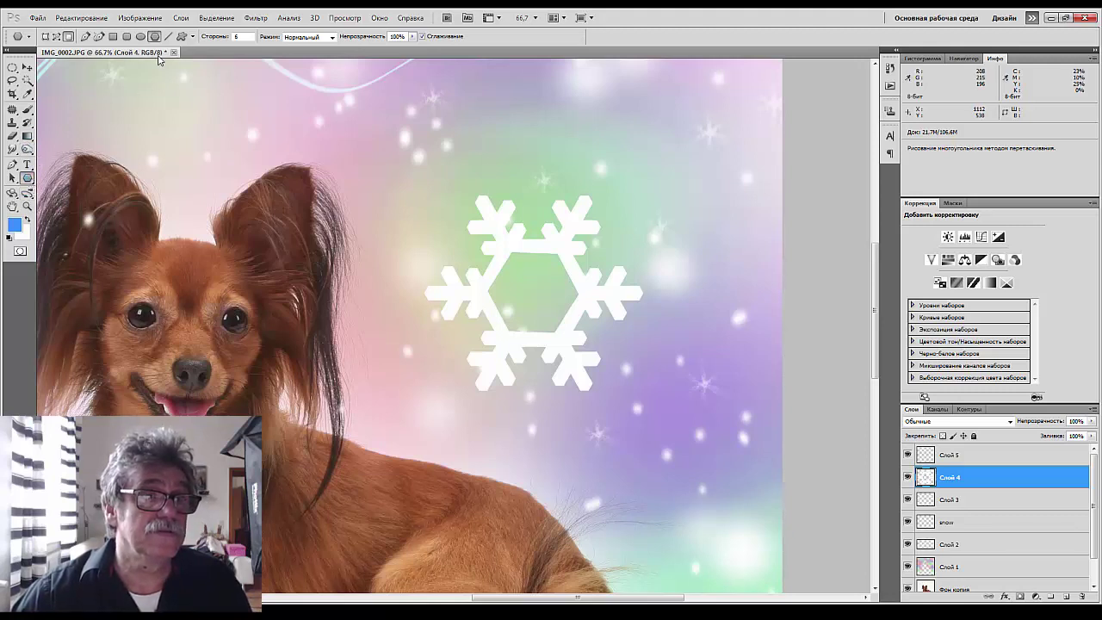
Switch to the Custom Shape tool and choose the round frame shape (Круглая рамка) from the shape library.
click(193, 37)
click(180, 37)
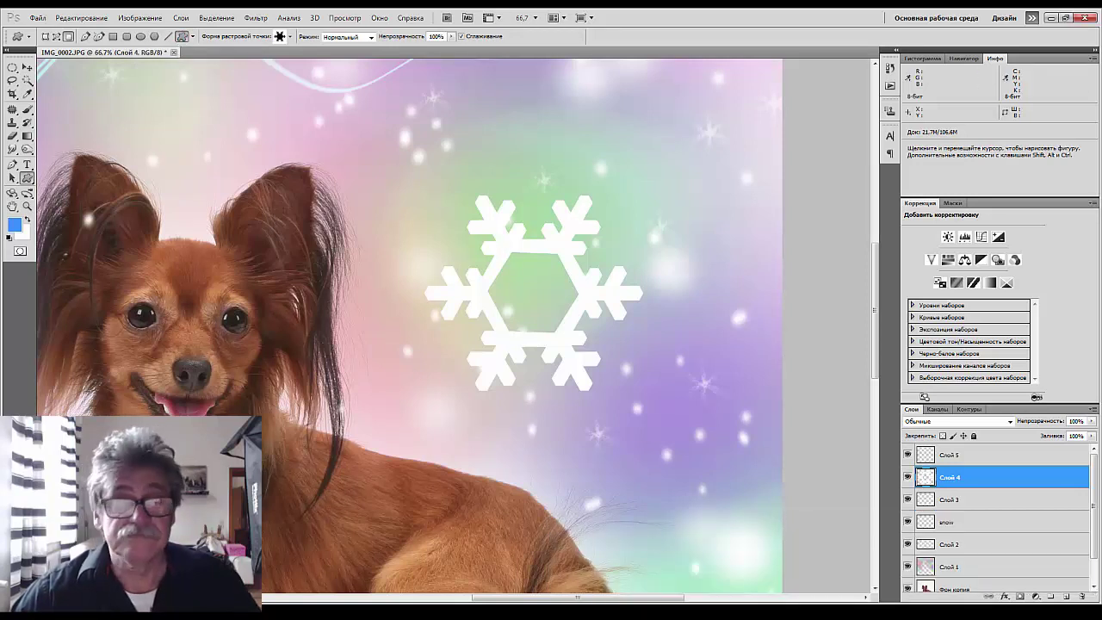
click(290, 37)
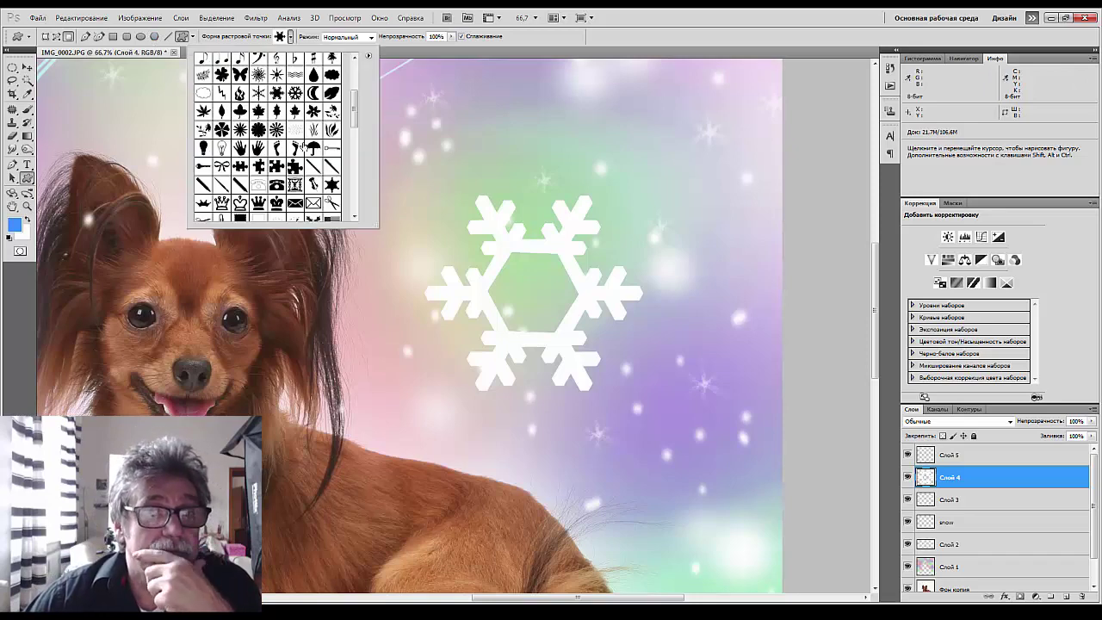
scroll(303, 147, up, 5)
scroll(305, 148, up, 2)
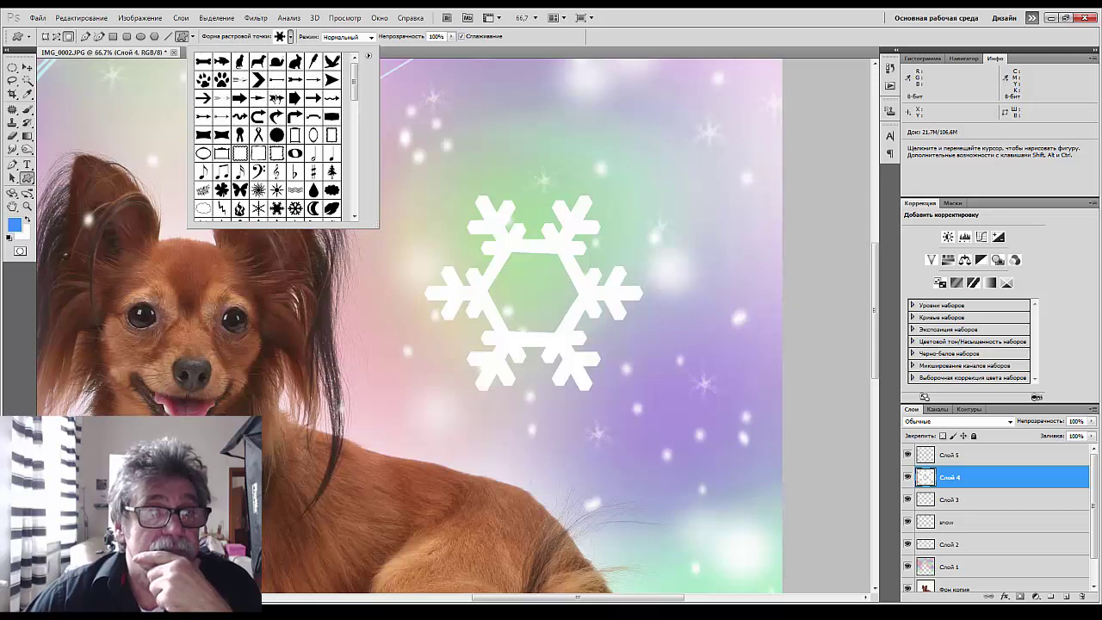
scroll(302, 138, down, 10)
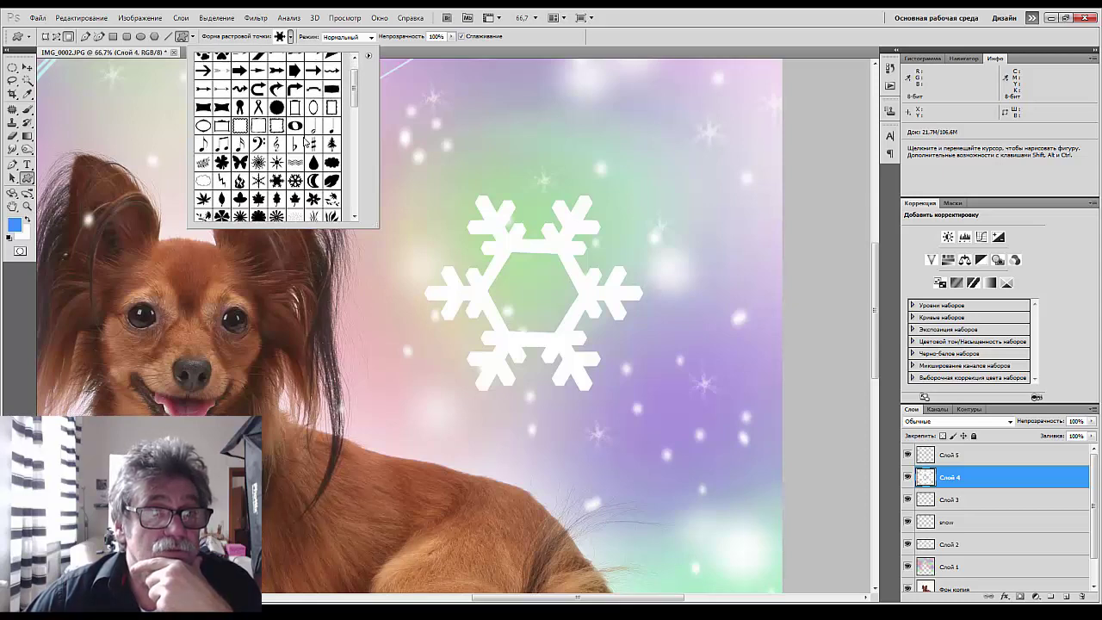
scroll(305, 142, down, 3)
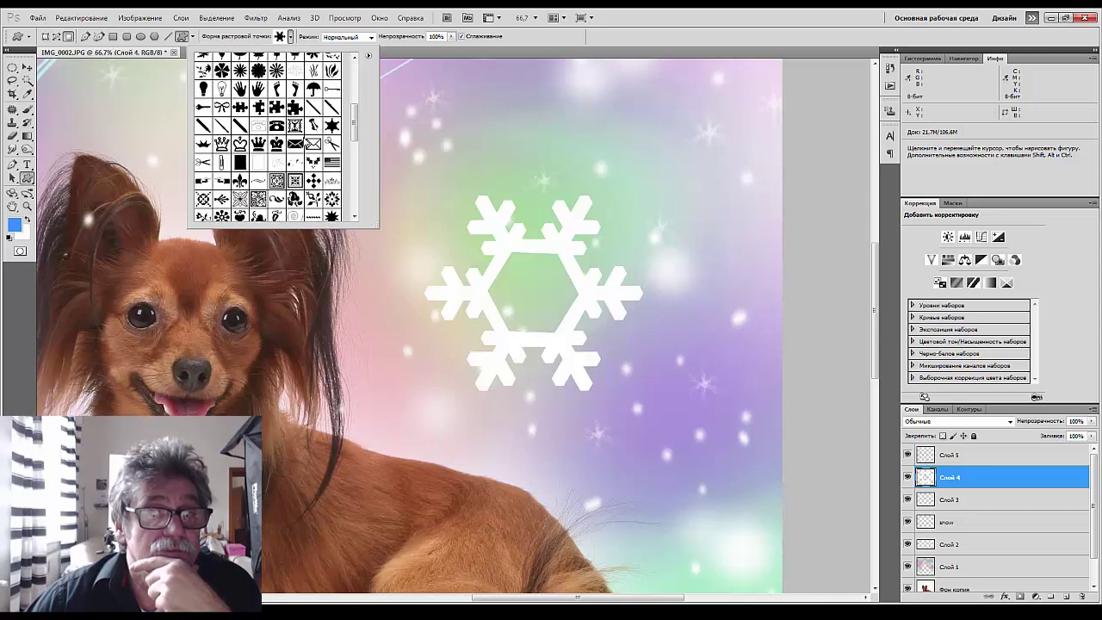
scroll(306, 142, down, 3)
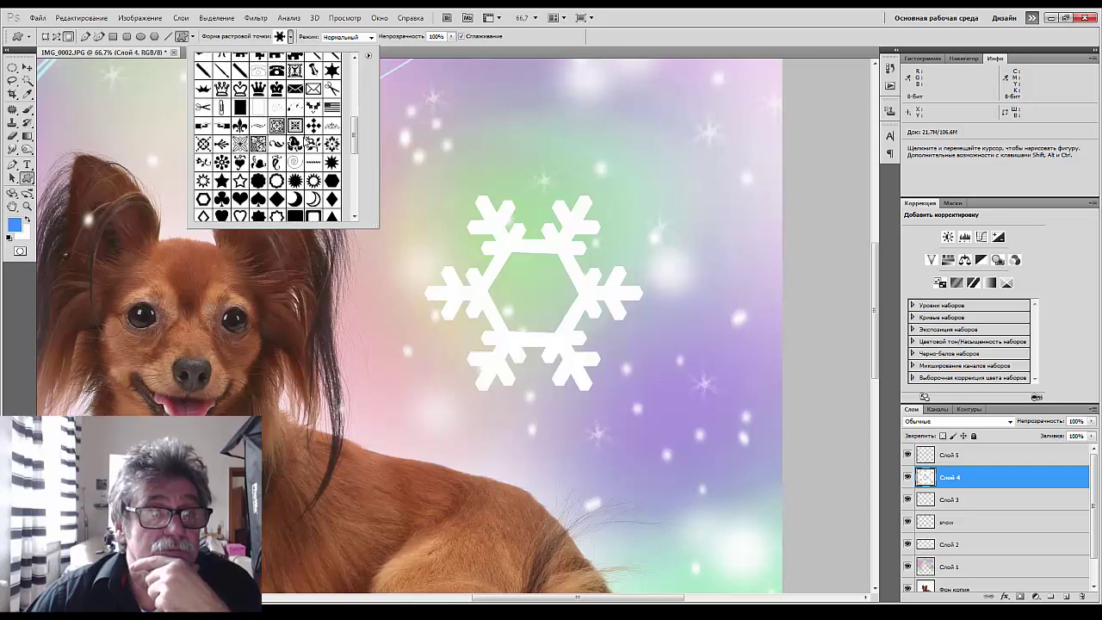
scroll(306, 142, down, 1)
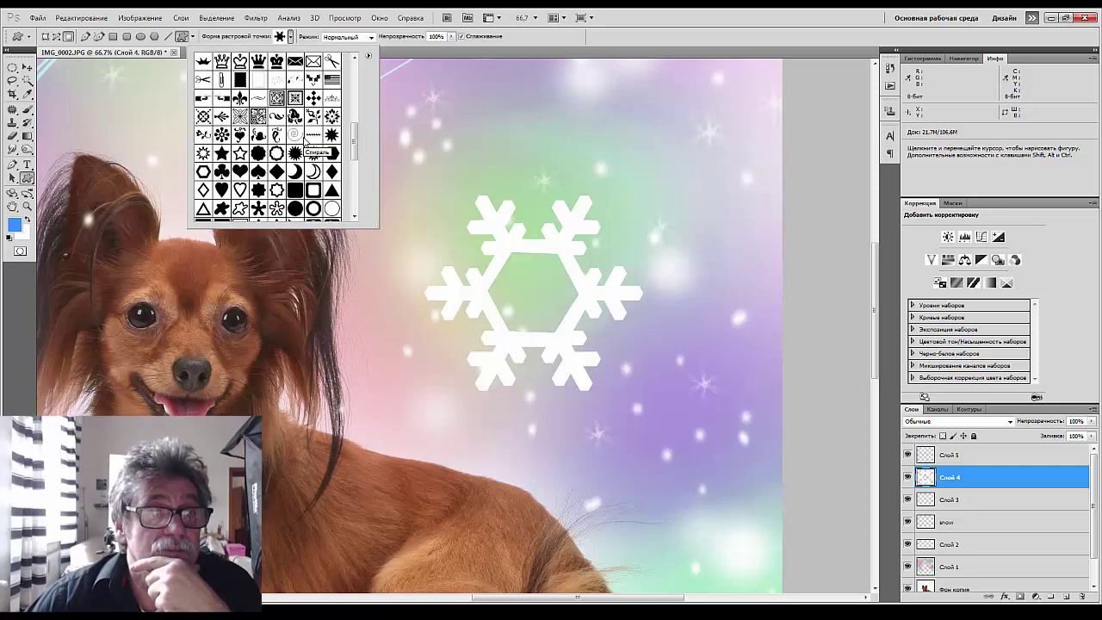
scroll(306, 142, down, 2)
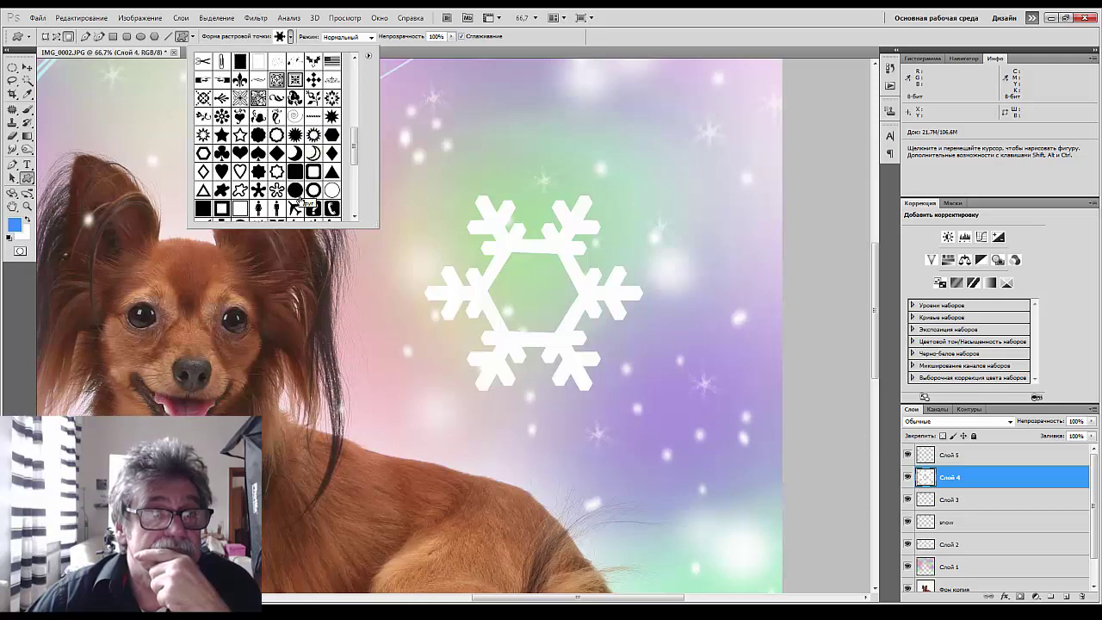
scroll(297, 200, down, 2)
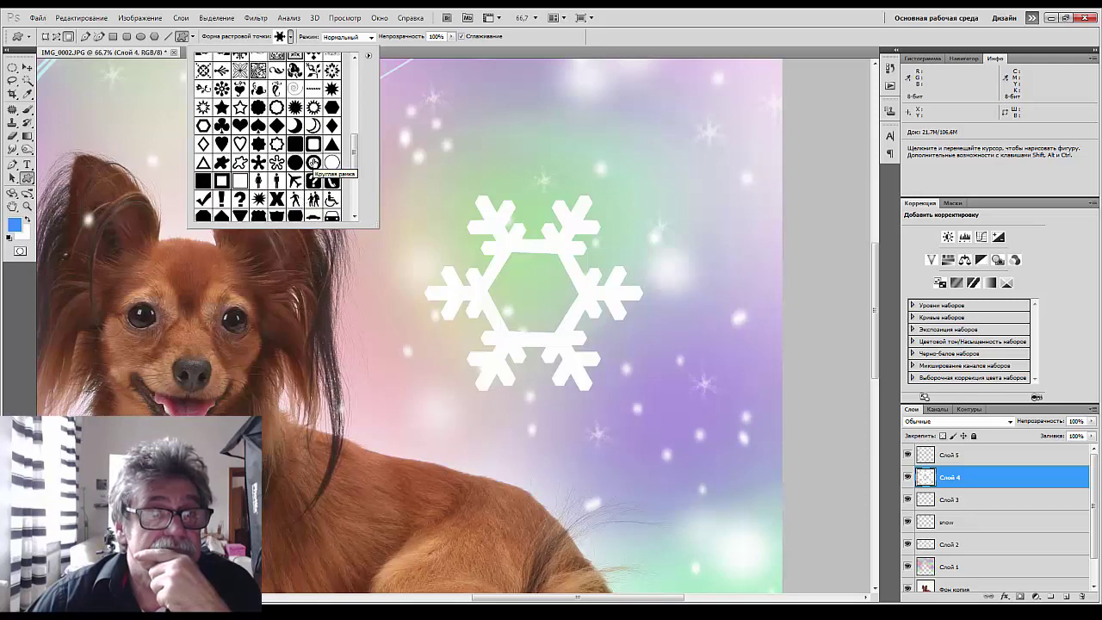
click(313, 163)
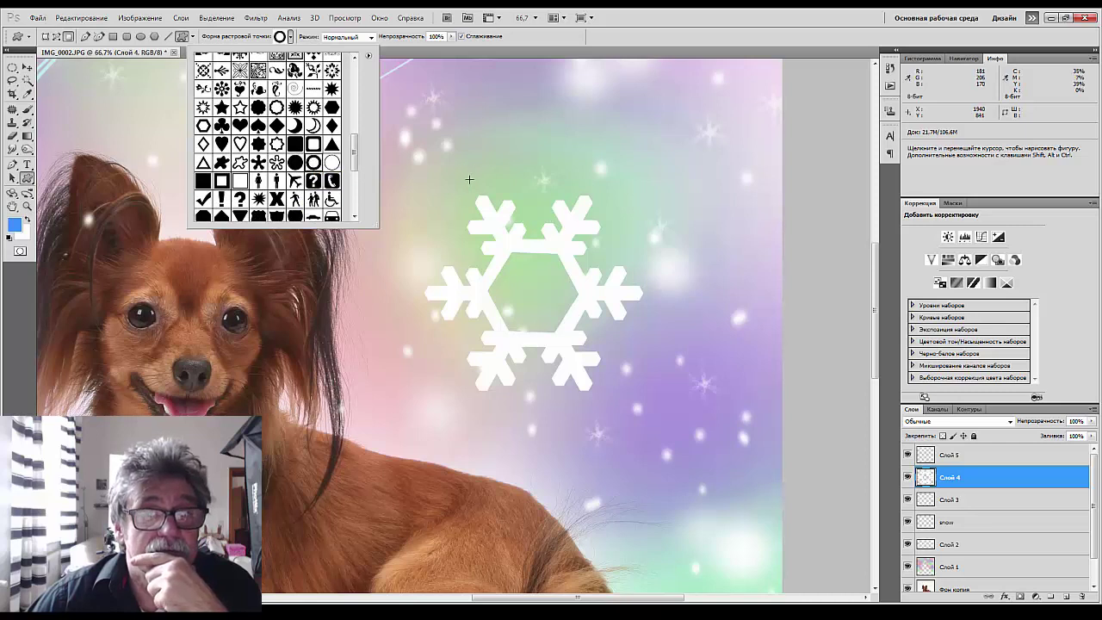
Draw a small white ring on Слой 5 at the tip of the snowflake's upper-left arm.
drag(460, 178, 496, 210)
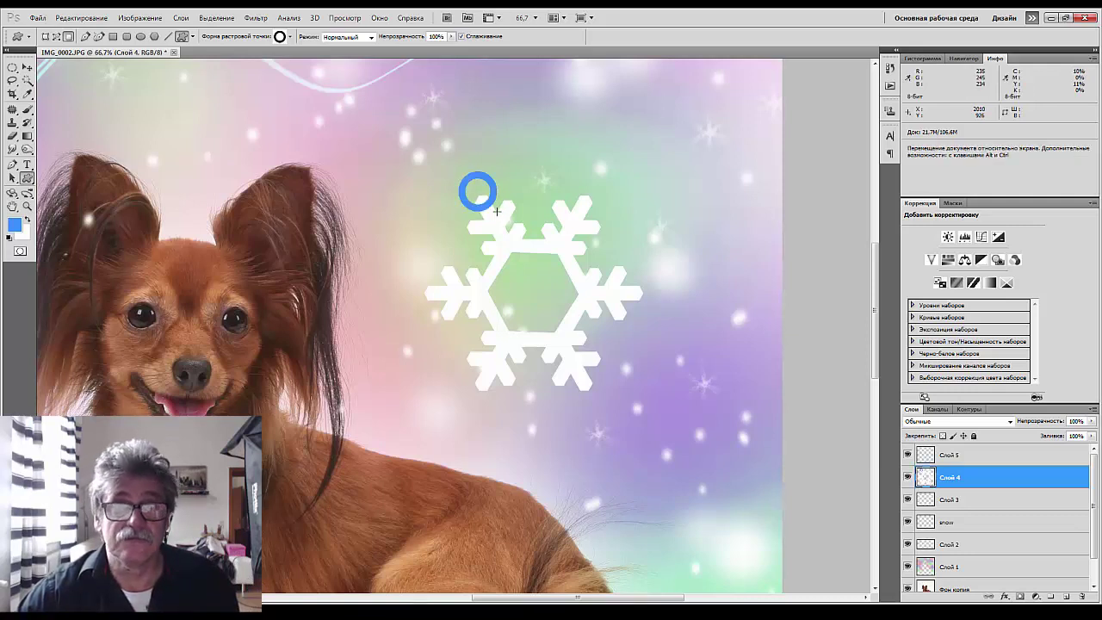
key(ctrl+z)
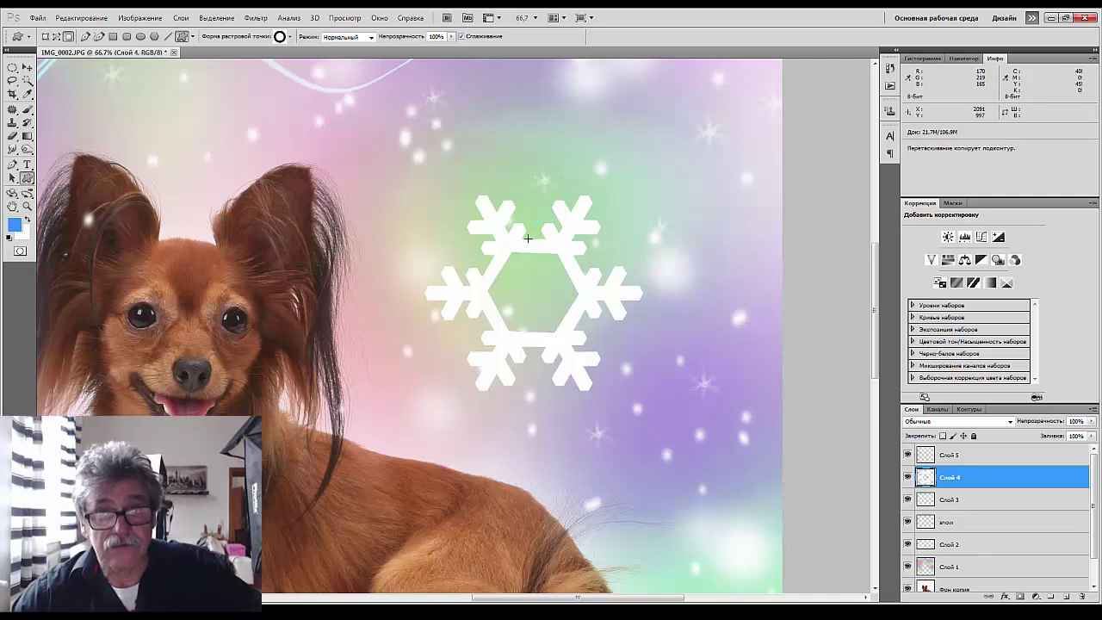
click(966, 457)
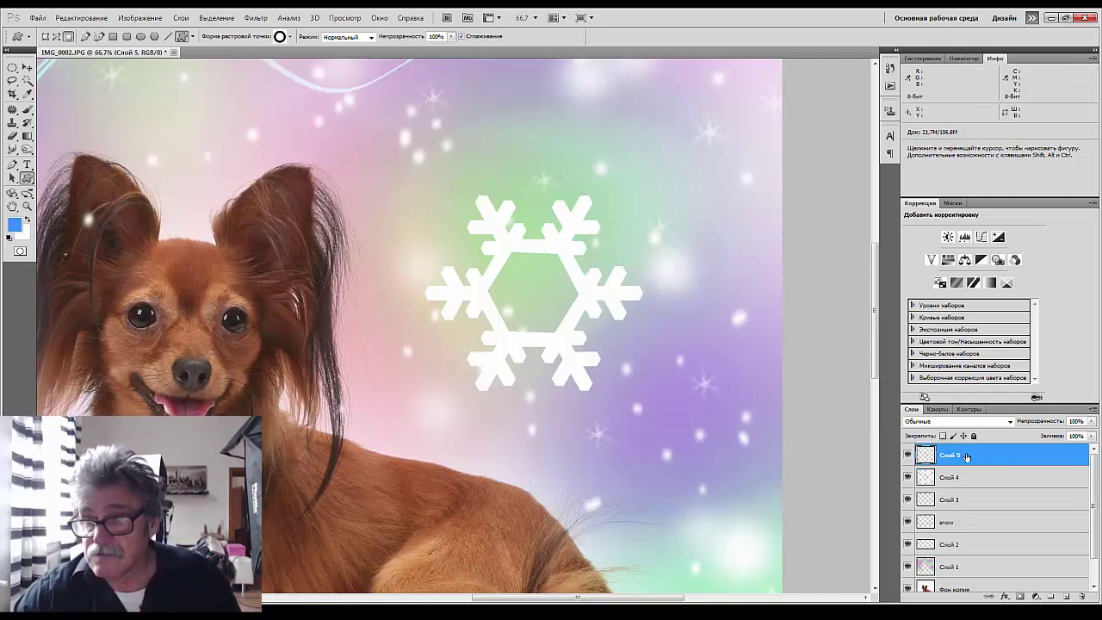
click(906, 455)
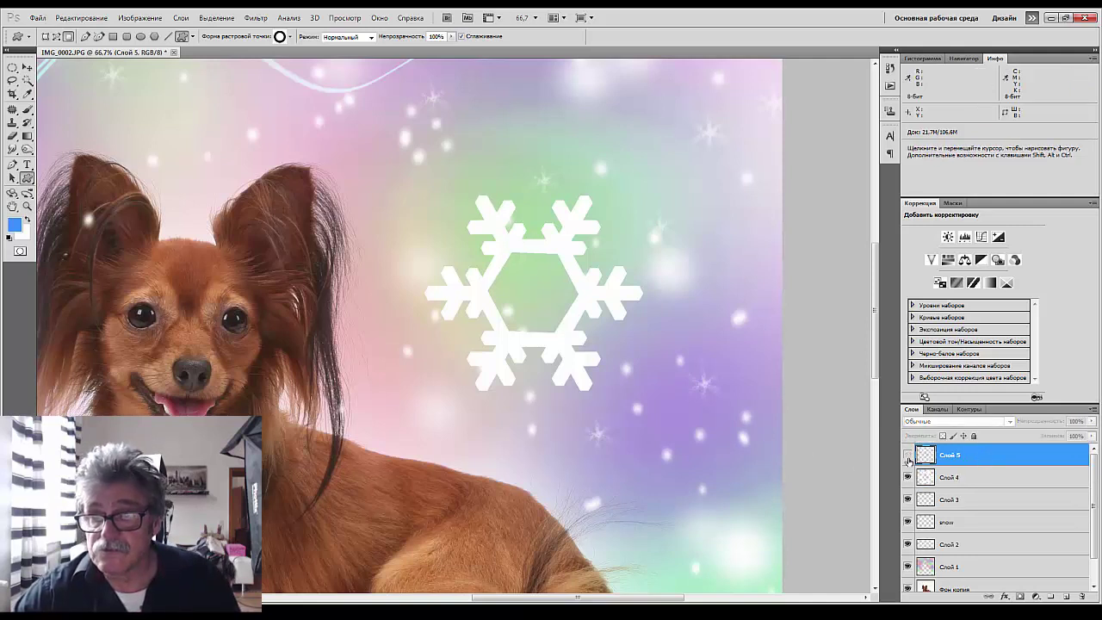
click(907, 456)
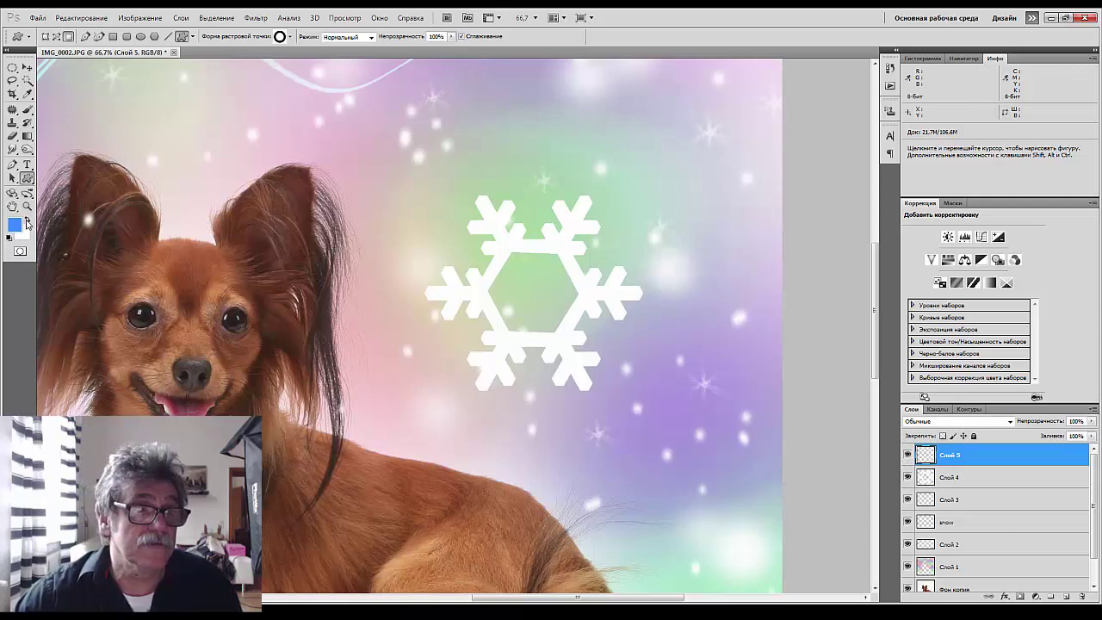
click(27, 221)
drag(463, 177, 497, 217)
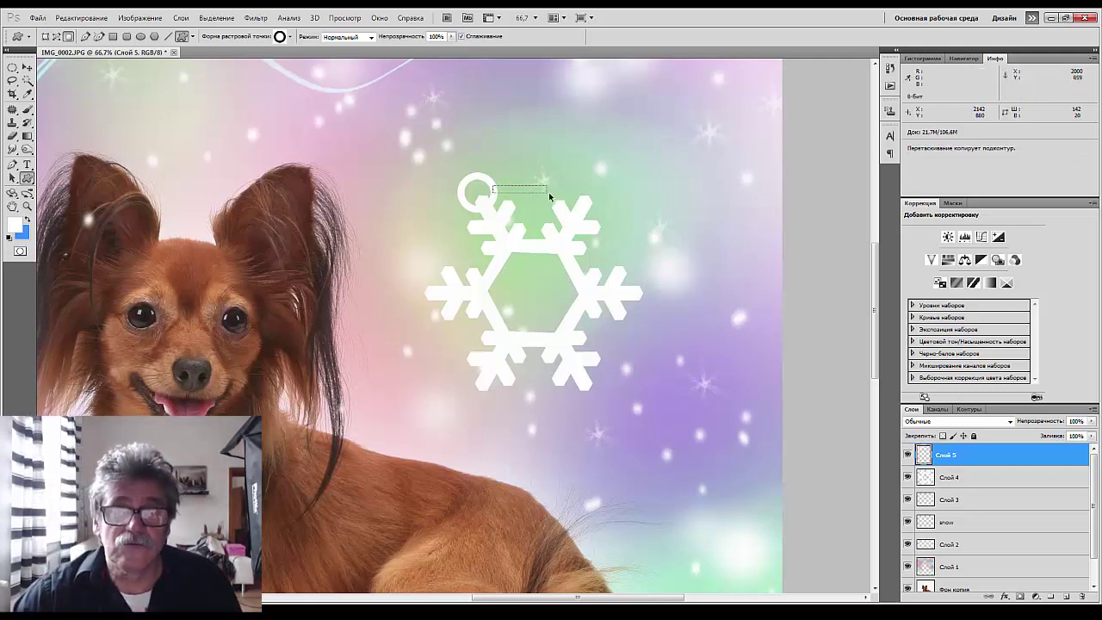
Duplicate the ring onto the tips of the other five snowflake arms, nudging the lower-right copy into line.
click(26, 67)
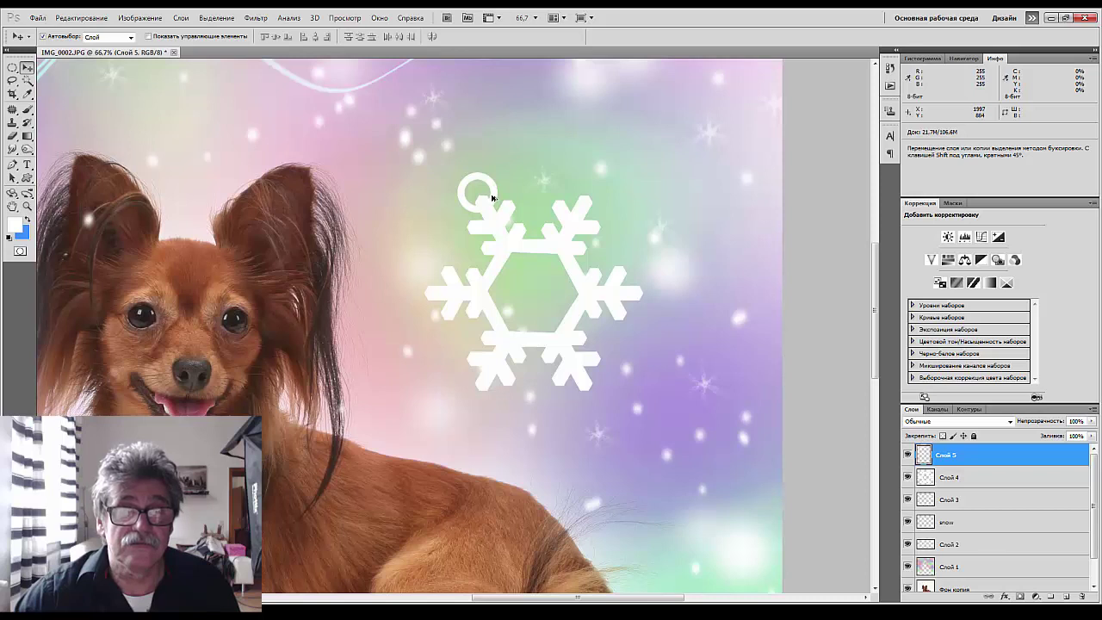
drag(492, 198, 603, 197)
drag(631, 251, 605, 400)
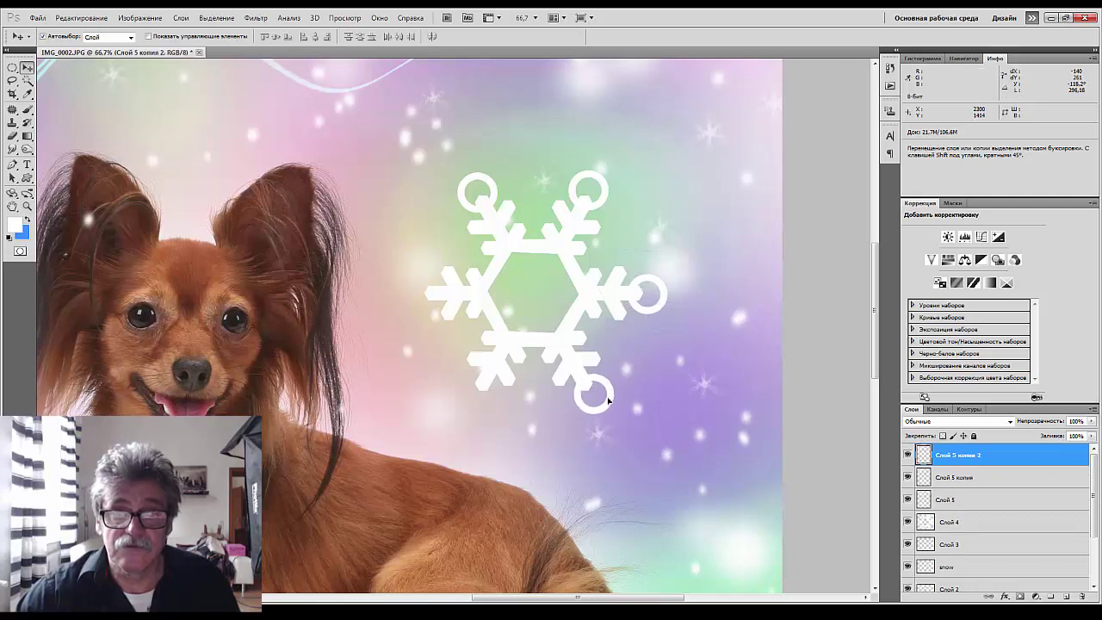
key(Left)
key(Left)
key(Left)
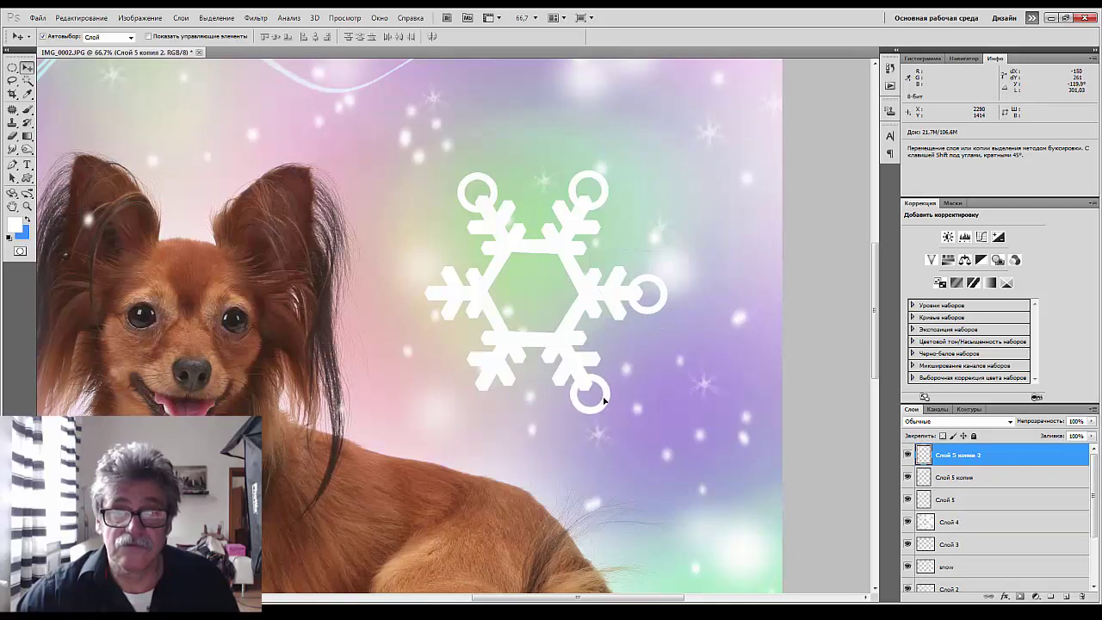
drag(605, 401, 433, 301)
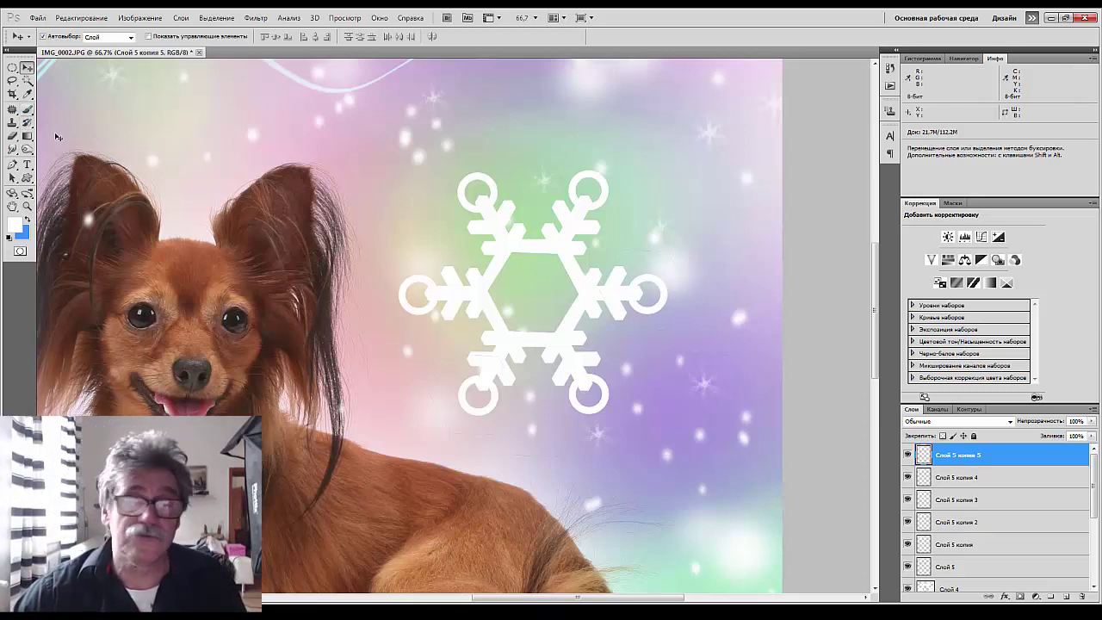
Add a new empty layer above the ring copies and make it the active layer.
click(1068, 597)
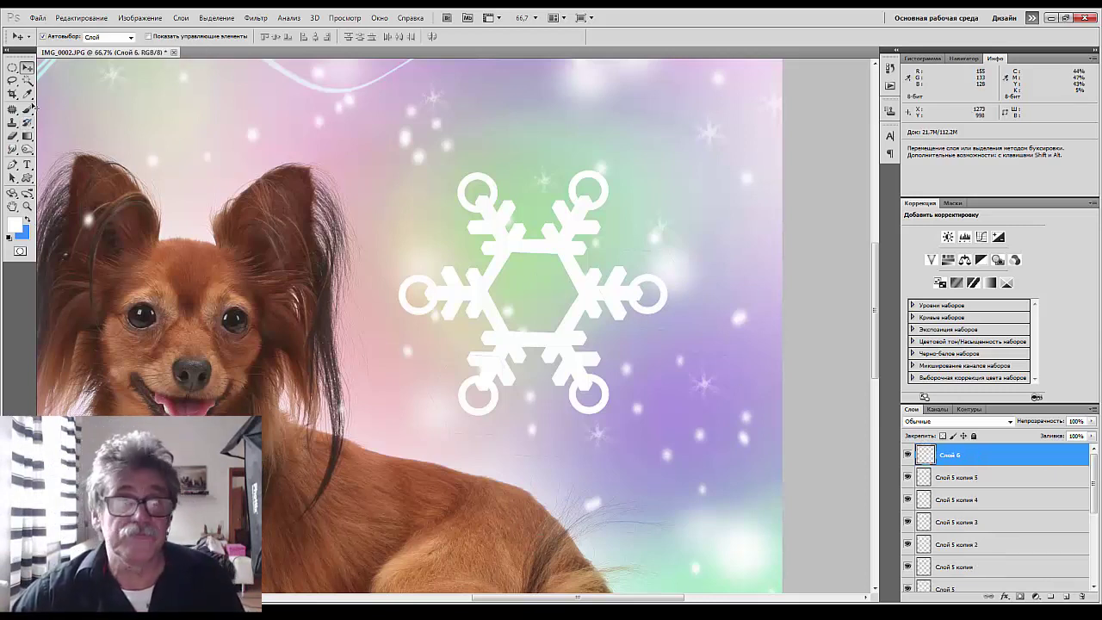
click(678, 272)
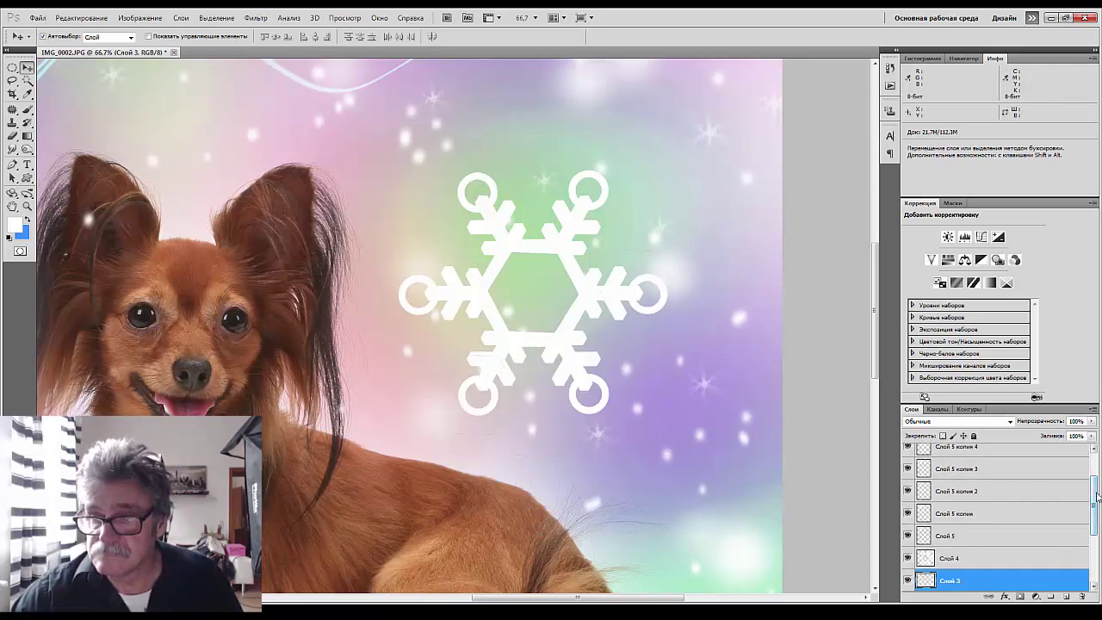
drag(1093, 503, 1093, 442)
click(946, 457)
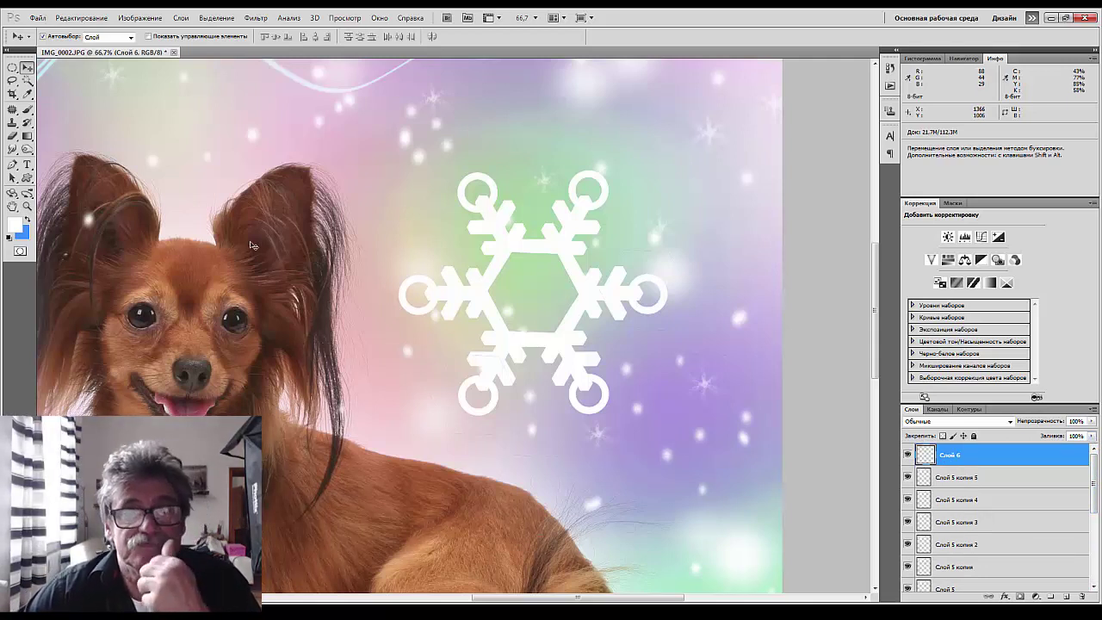
Return to the Custom Shape tool and choose the solid chevron arrow shape.
right_click(27, 178)
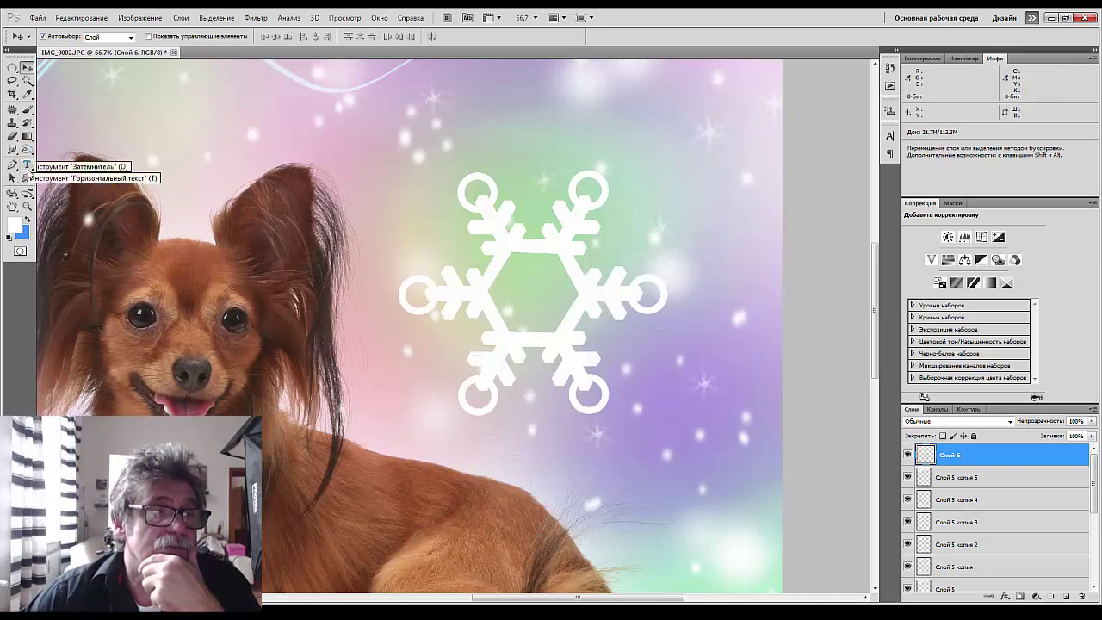
click(69, 193)
click(291, 39)
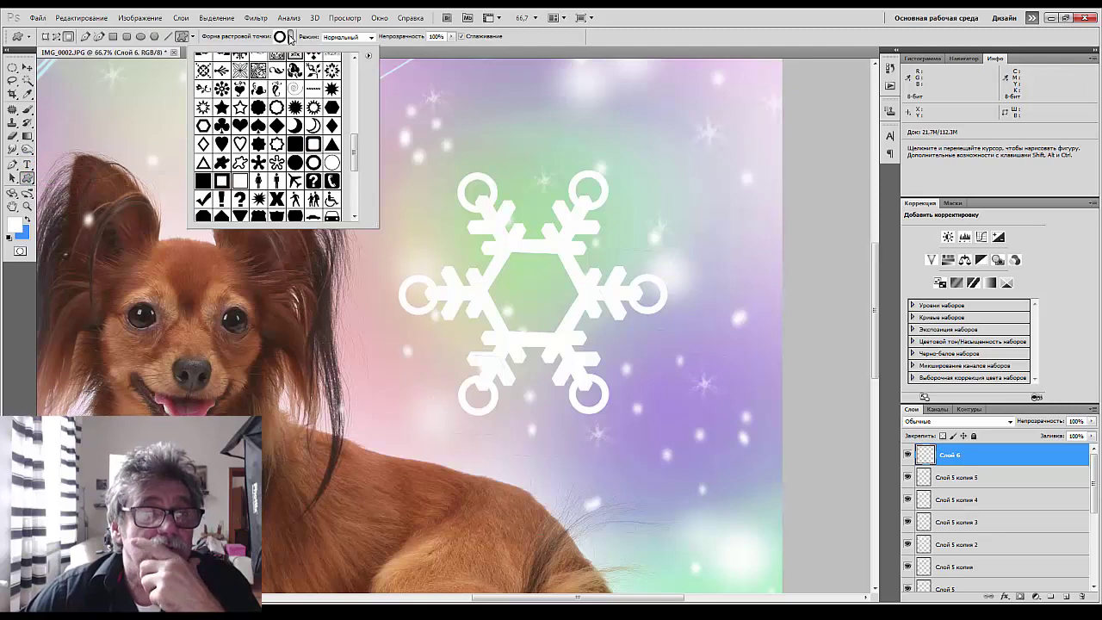
scroll(293, 129, up, 8)
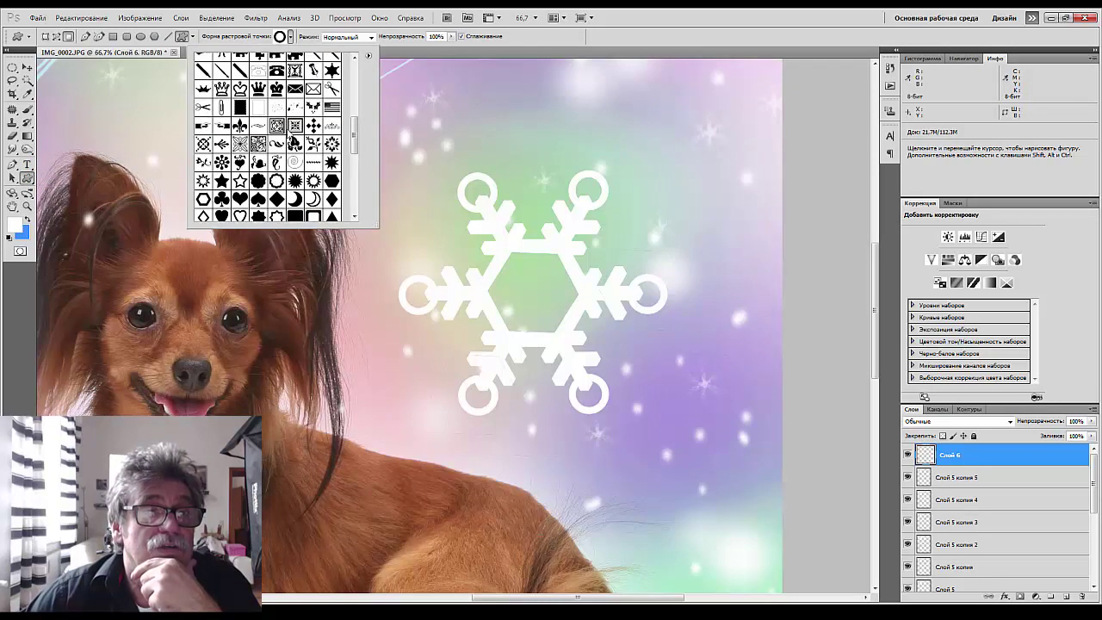
scroll(288, 133, up, 10)
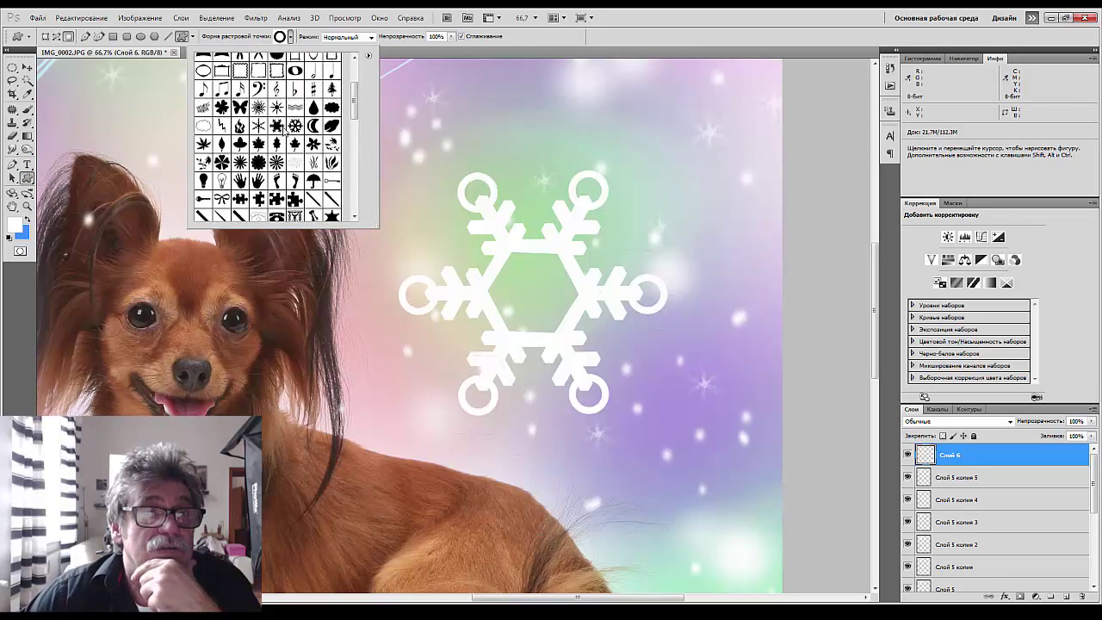
scroll(284, 129, up, 1)
click(260, 79)
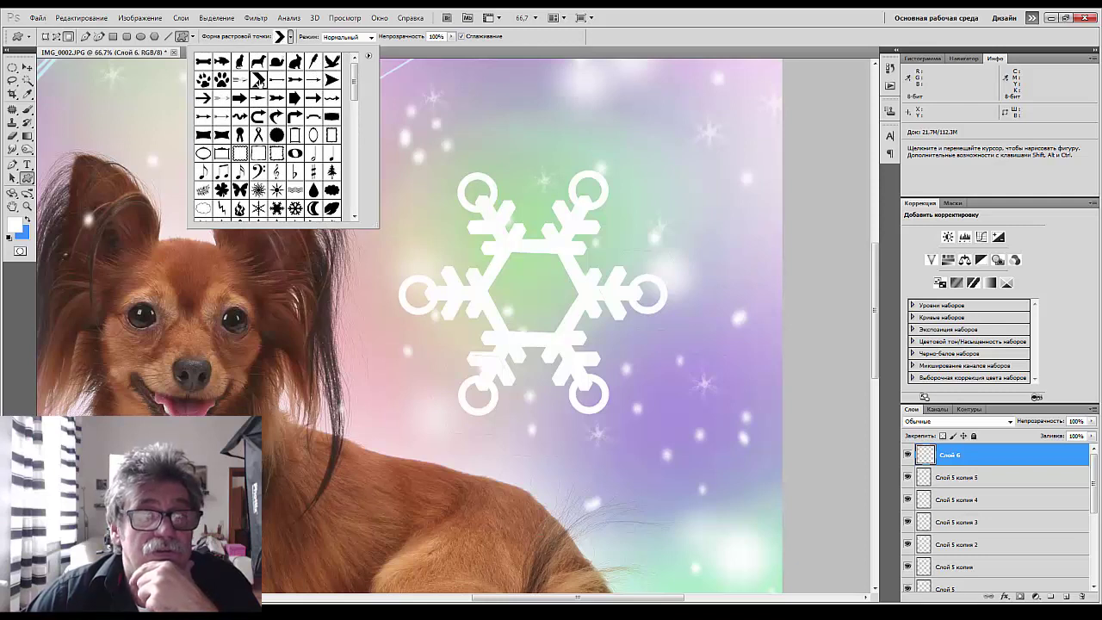
click(514, 199)
drag(515, 199, 534, 219)
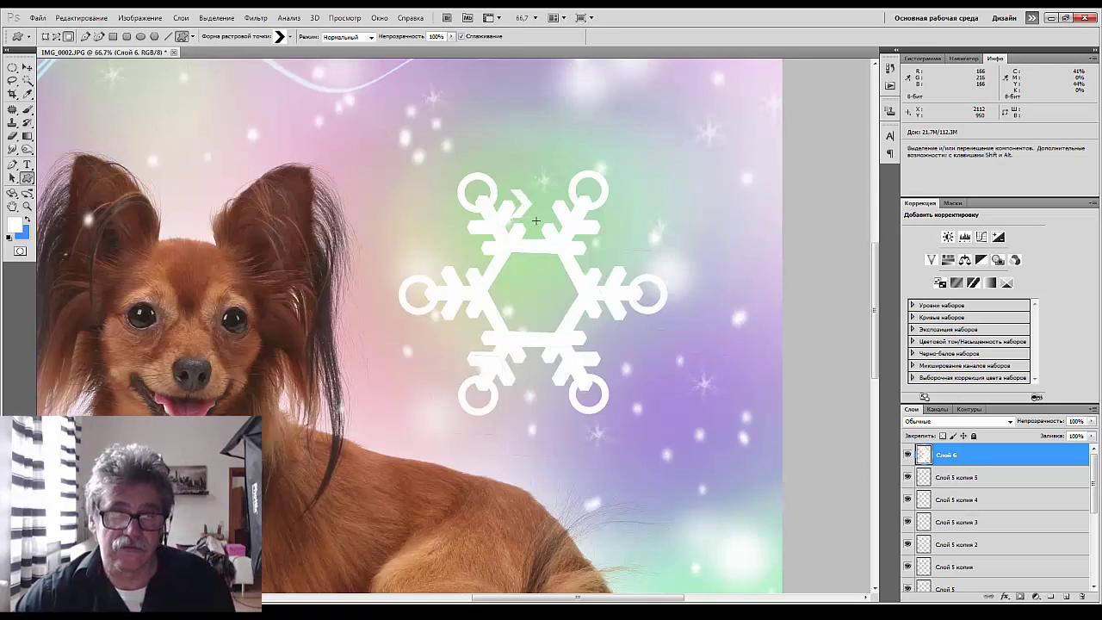
key(ctrl+z)
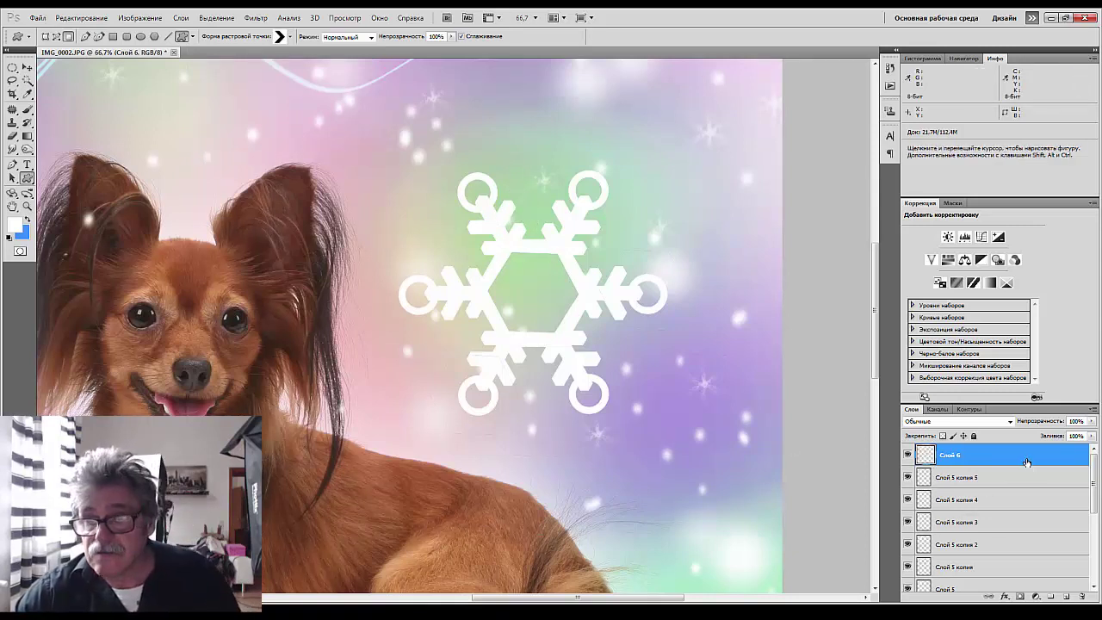
Draw a small white chevron on another new layer beside the upper-right arm and rotate it about 167°.
click(1066, 597)
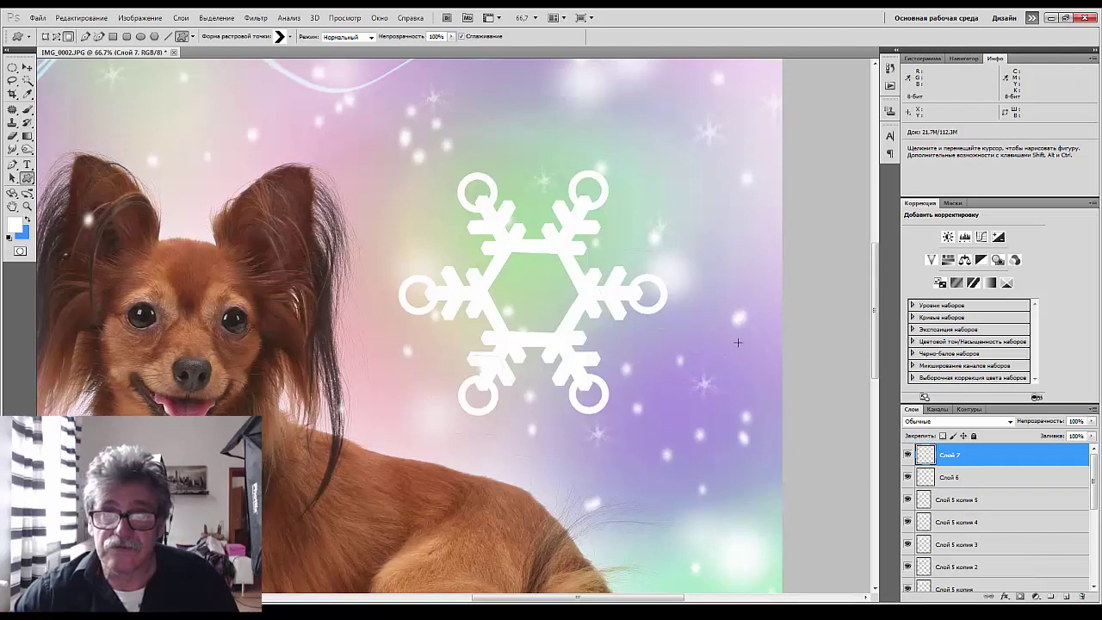
drag(635, 198, 628, 245)
key(ctrl+t)
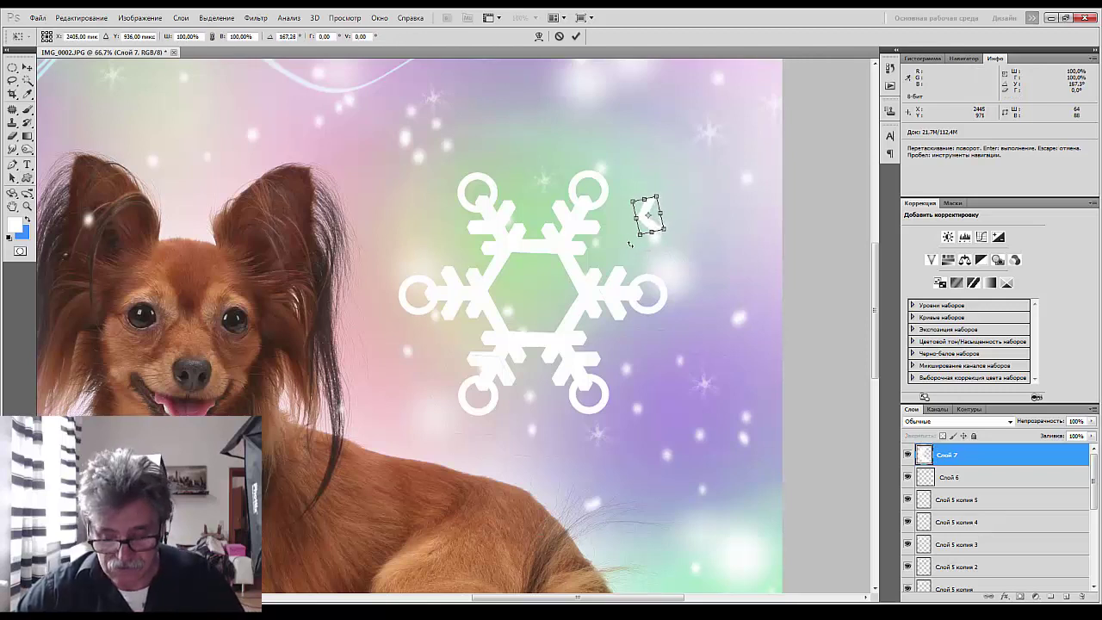
key(Return)
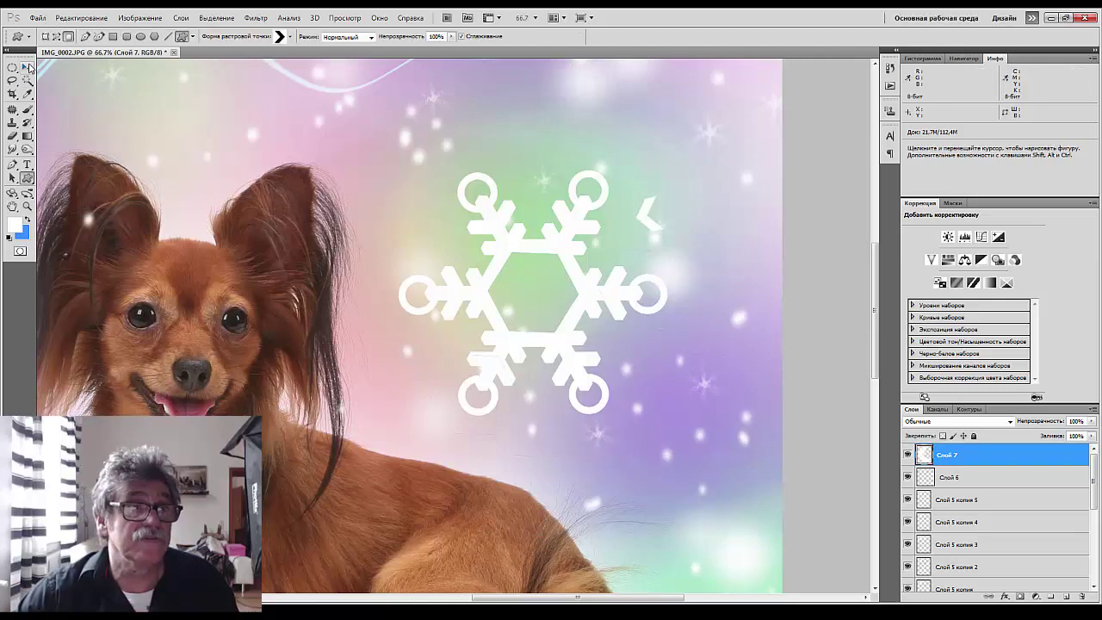
Move the small white chevron against the outer branch of the snowflake's upper-right arm and rotate it about 14°.
key(v)
drag(628, 225, 606, 237)
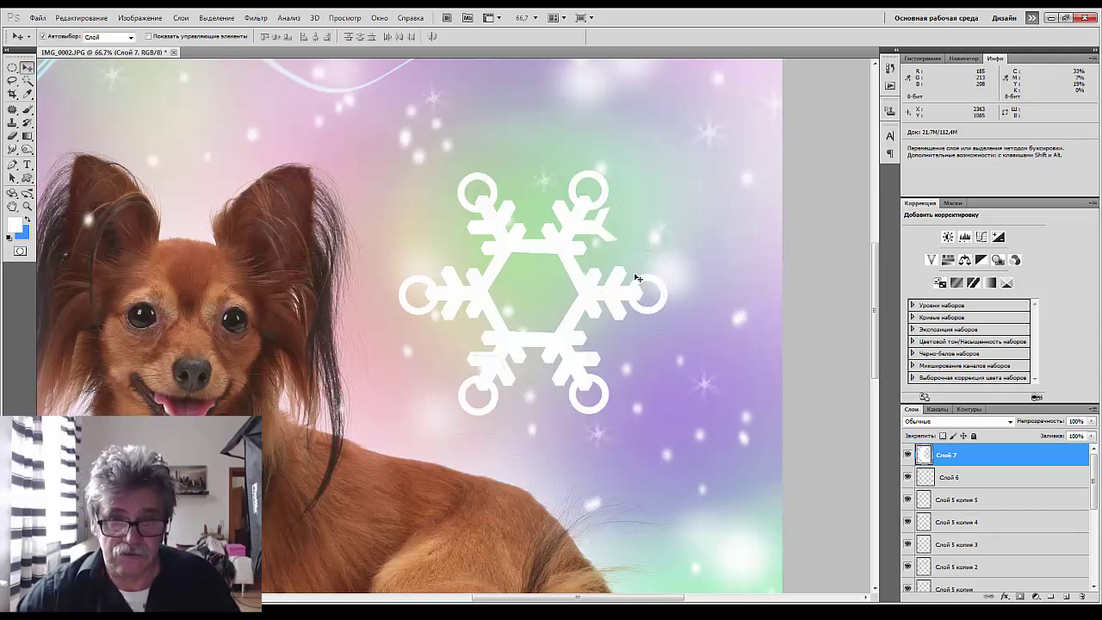
key(ctrl+t)
drag(676, 241, 679, 263)
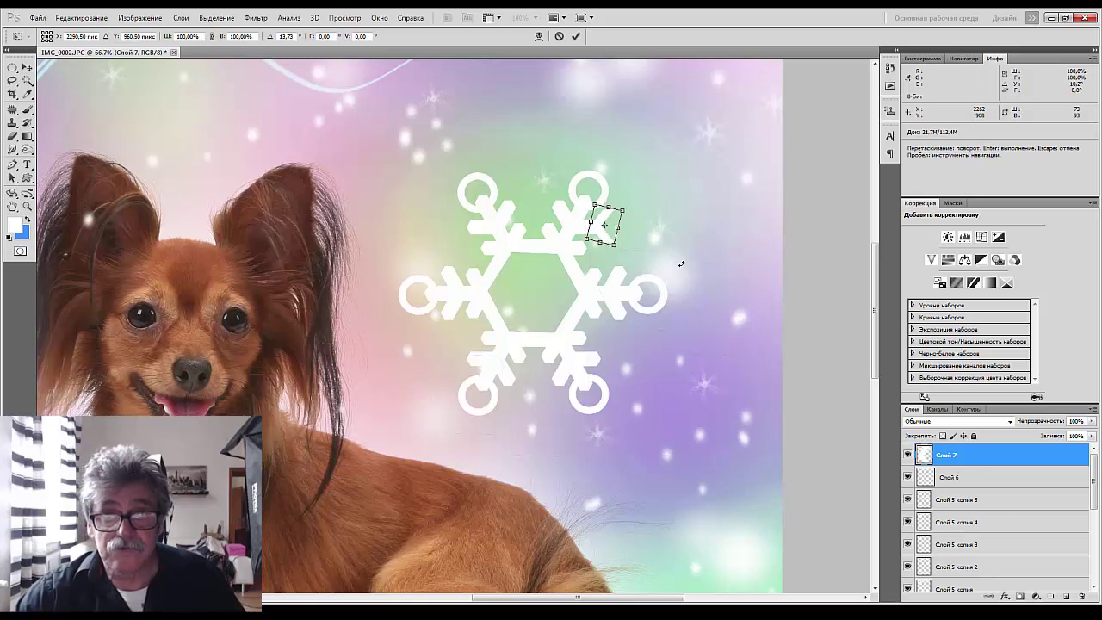
drag(607, 239, 609, 240)
key(Return)
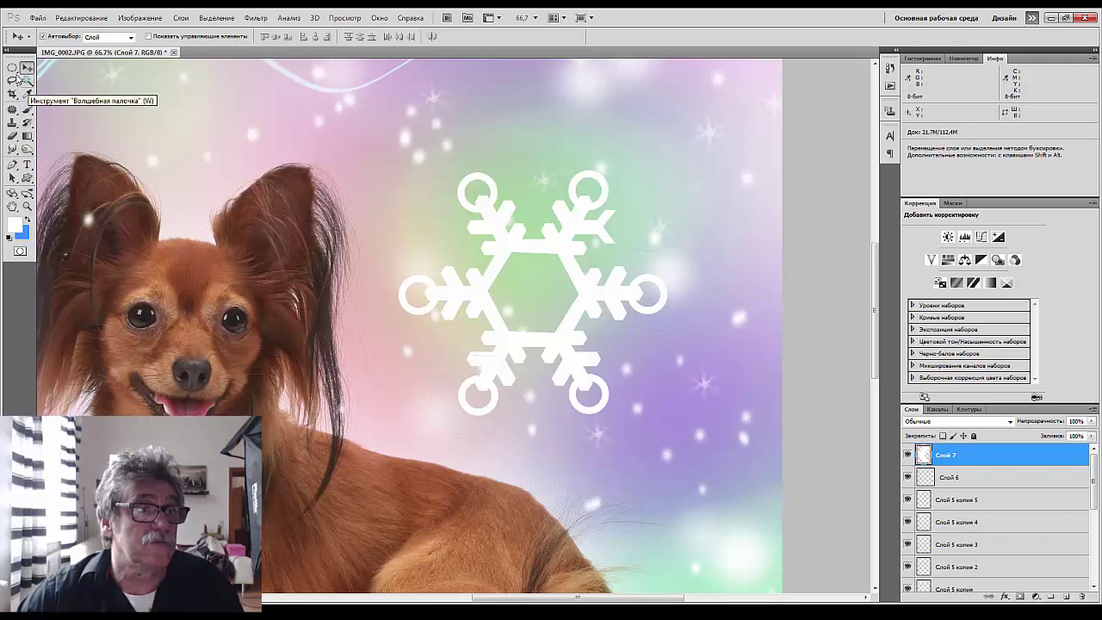
click(13, 68)
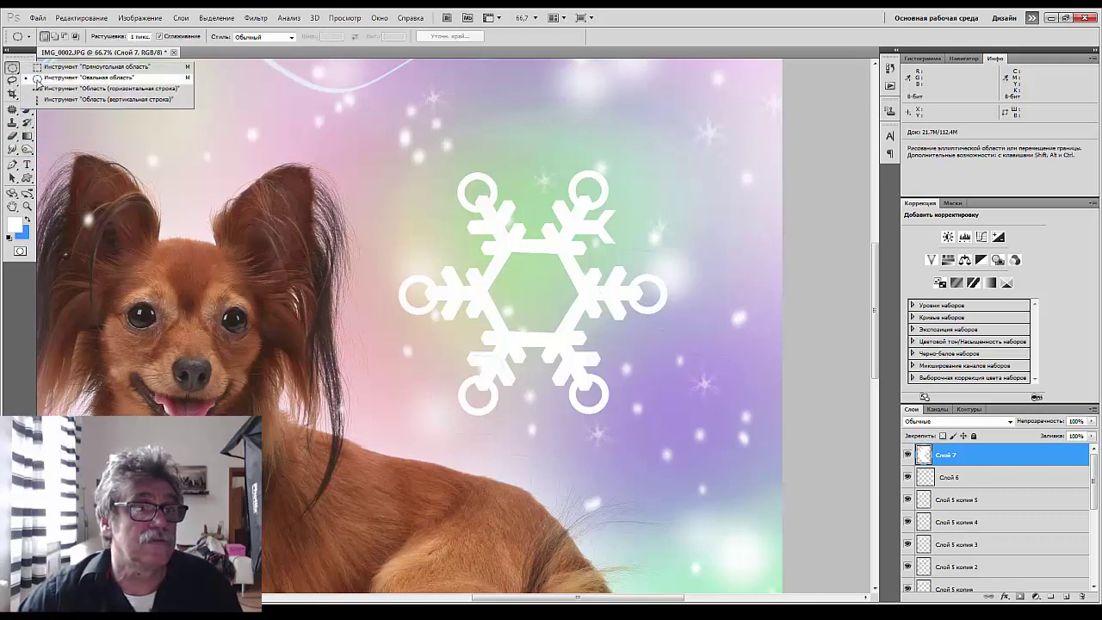
click(39, 77)
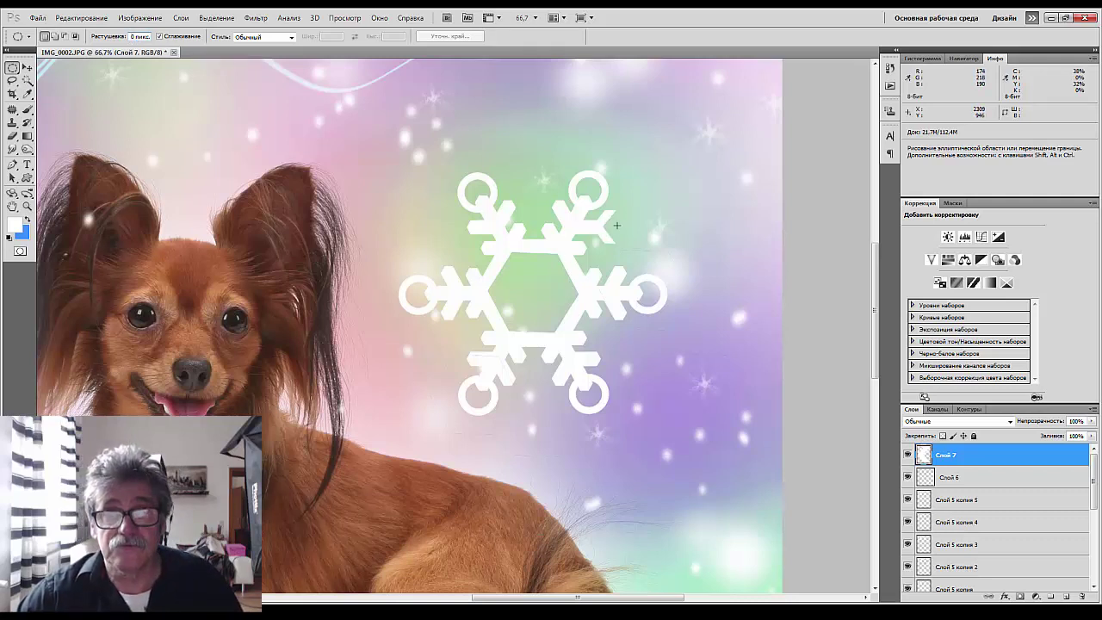
drag(616, 224, 630, 240)
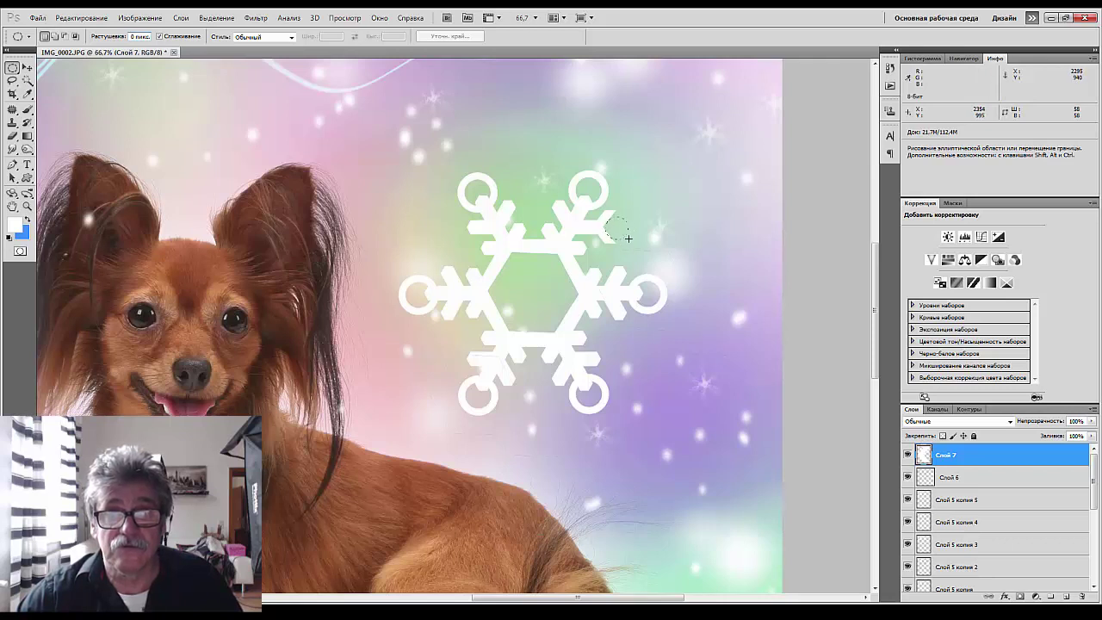
click(623, 229)
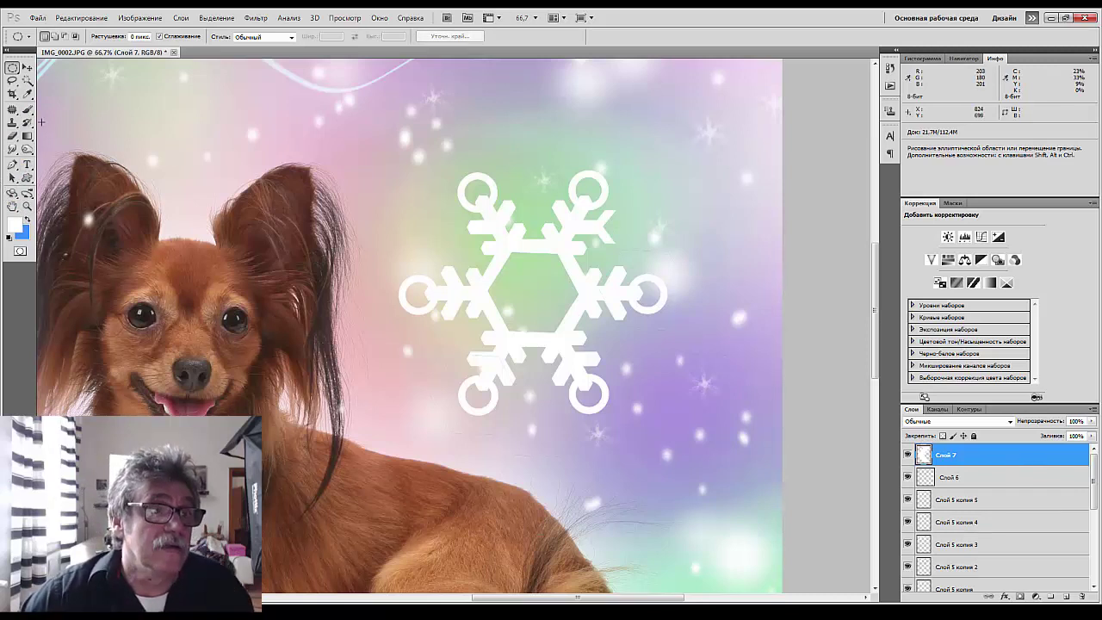
Try a ring shape about 62 px wide in the chevron's opening using the Custom Shape tool, and undo it.
click(27, 176)
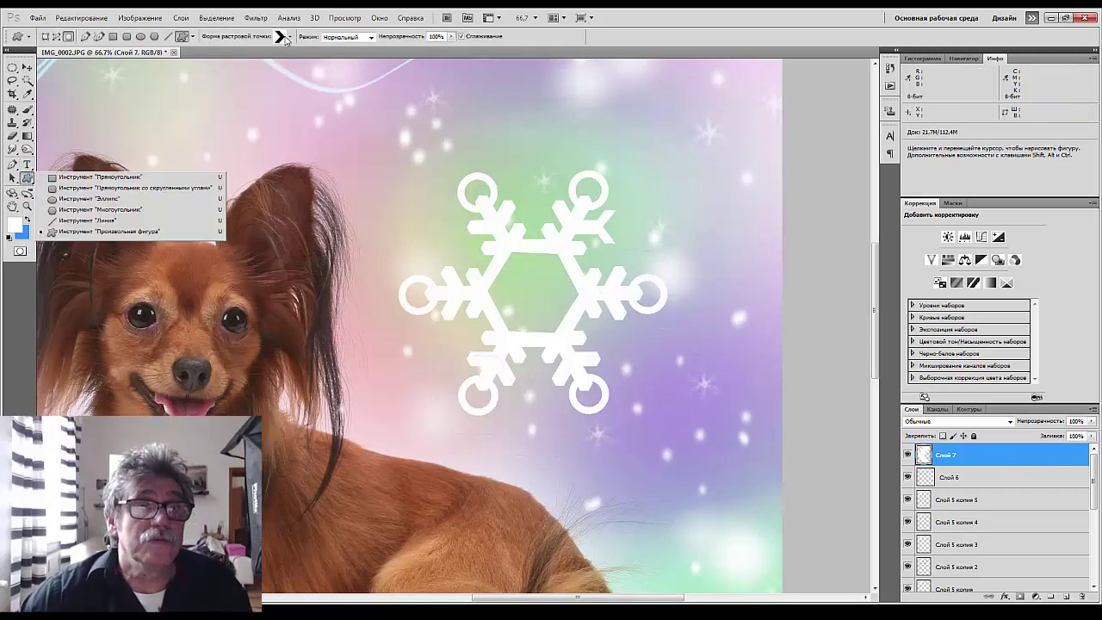
click(289, 36)
scroll(330, 148, down, 10)
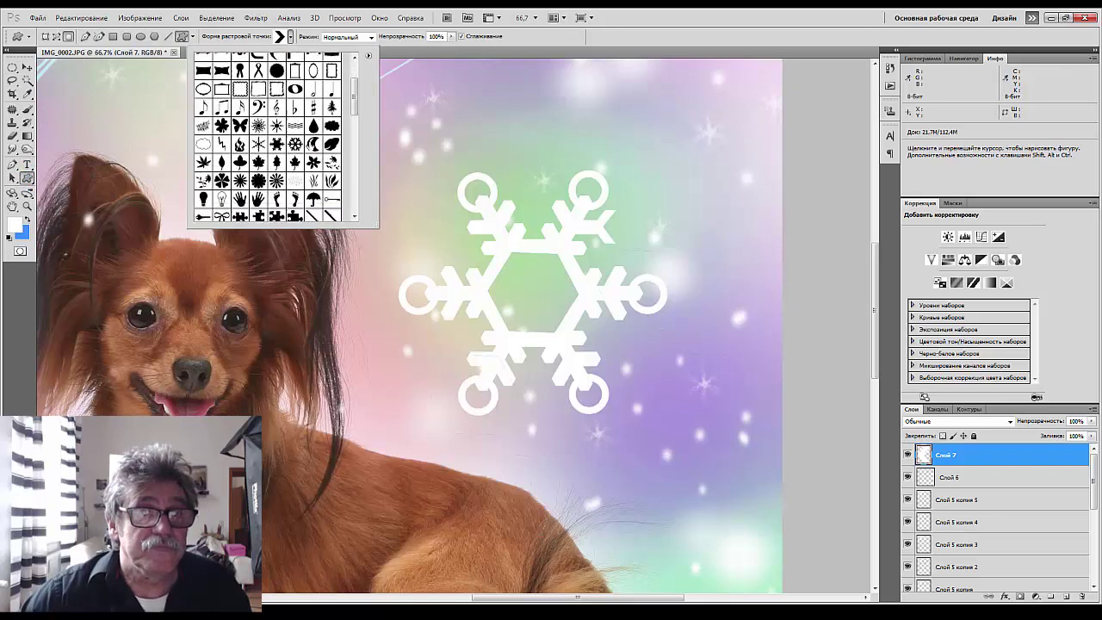
scroll(275, 138, down, 6)
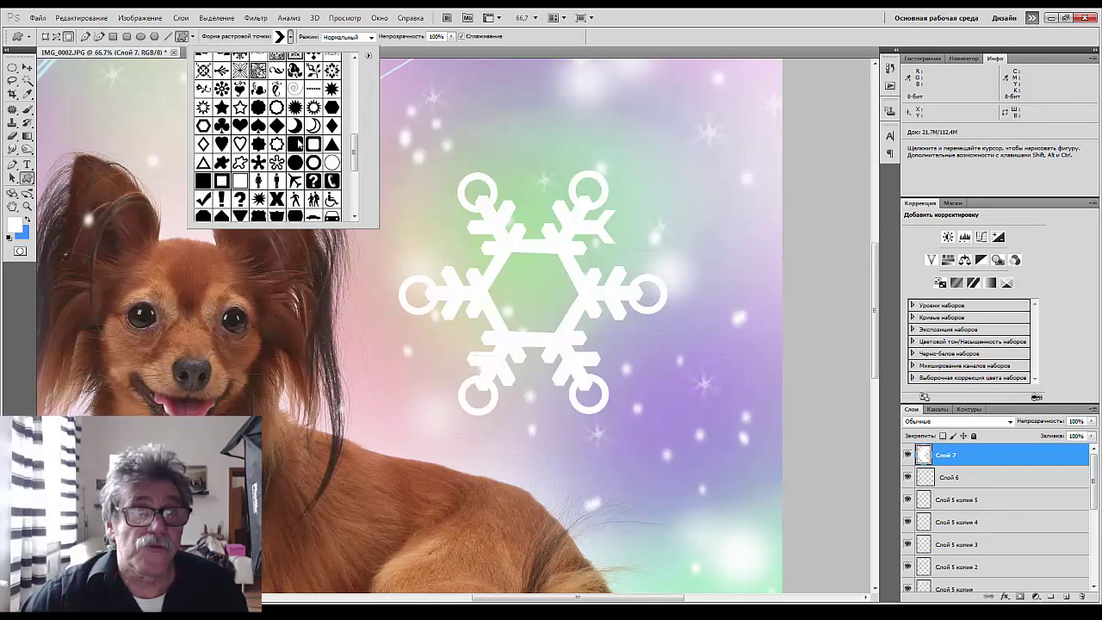
click(308, 147)
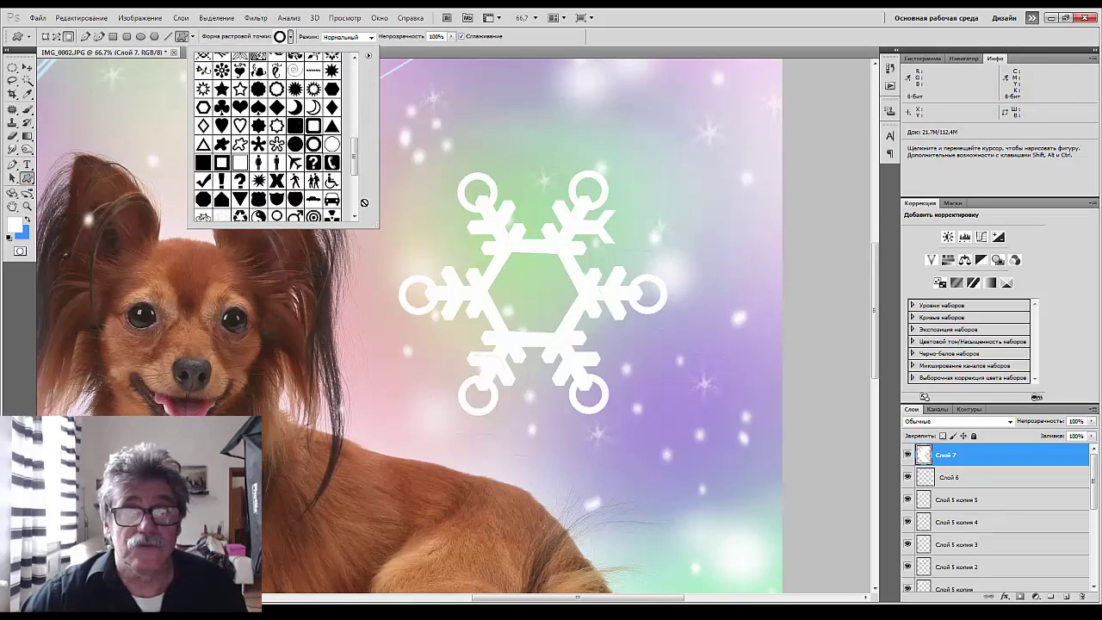
click(611, 226)
drag(611, 226, 630, 238)
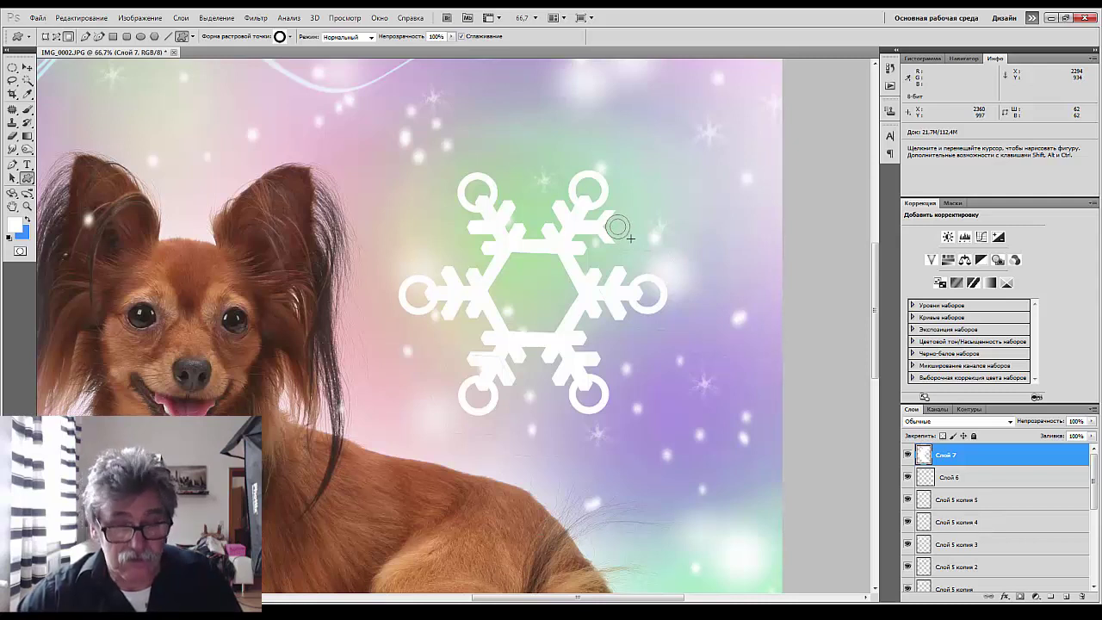
mouse_move(630, 238)
mouse_down()
mouse_move(646, 242)
mouse_move(616, 237)
mouse_move(630, 238)
mouse_up()
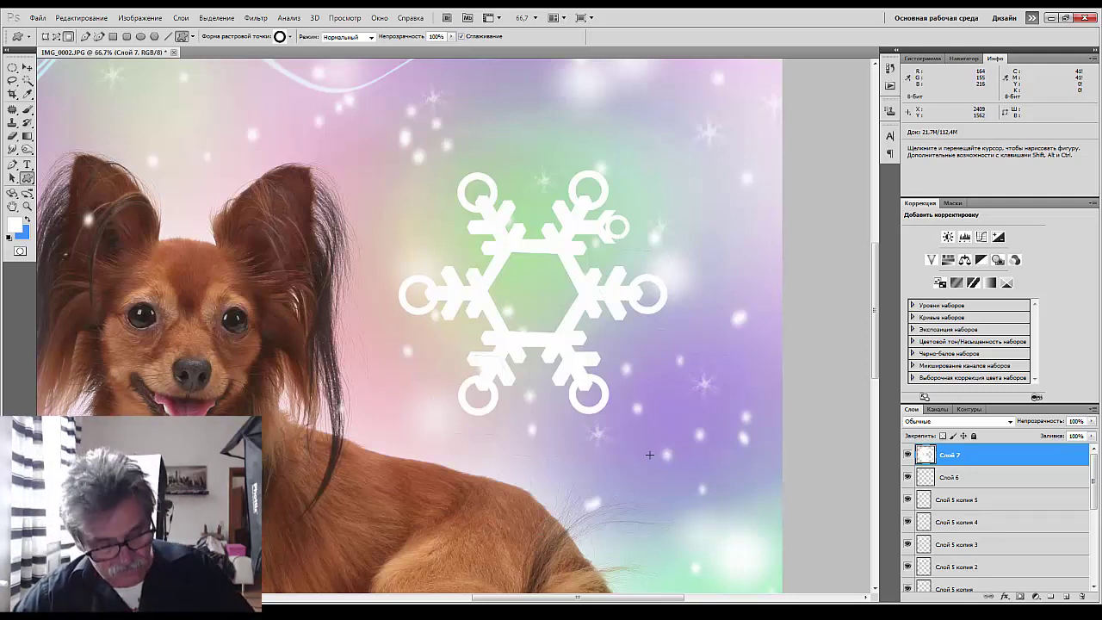
key(ctrl+z)
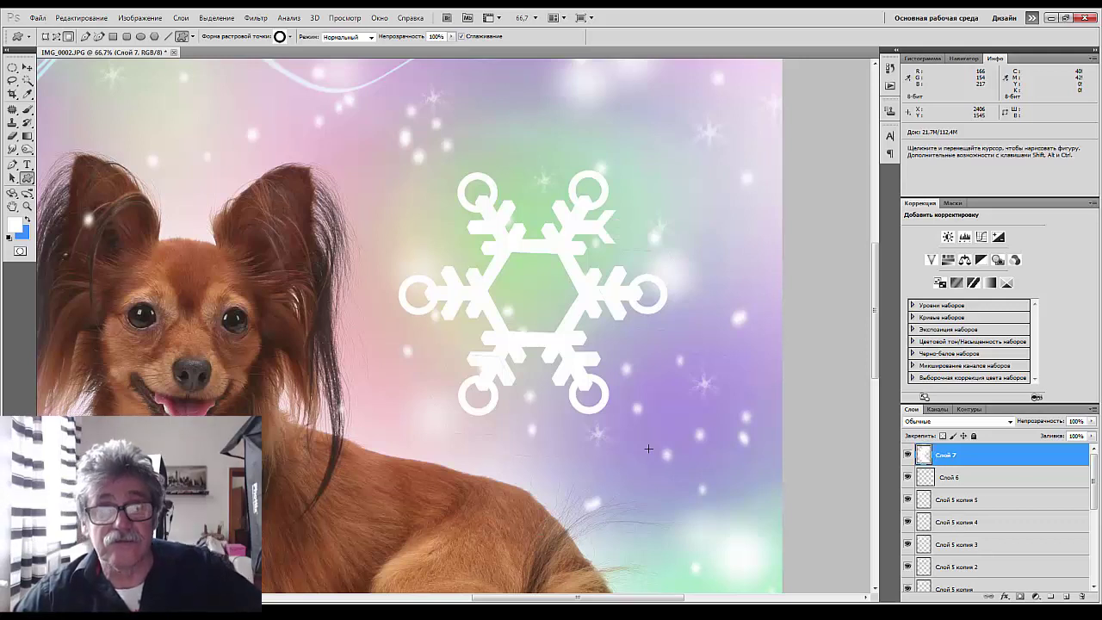
Choose the diamond frame custom shape and draw a small white one in the opening of the chevron.
click(290, 37)
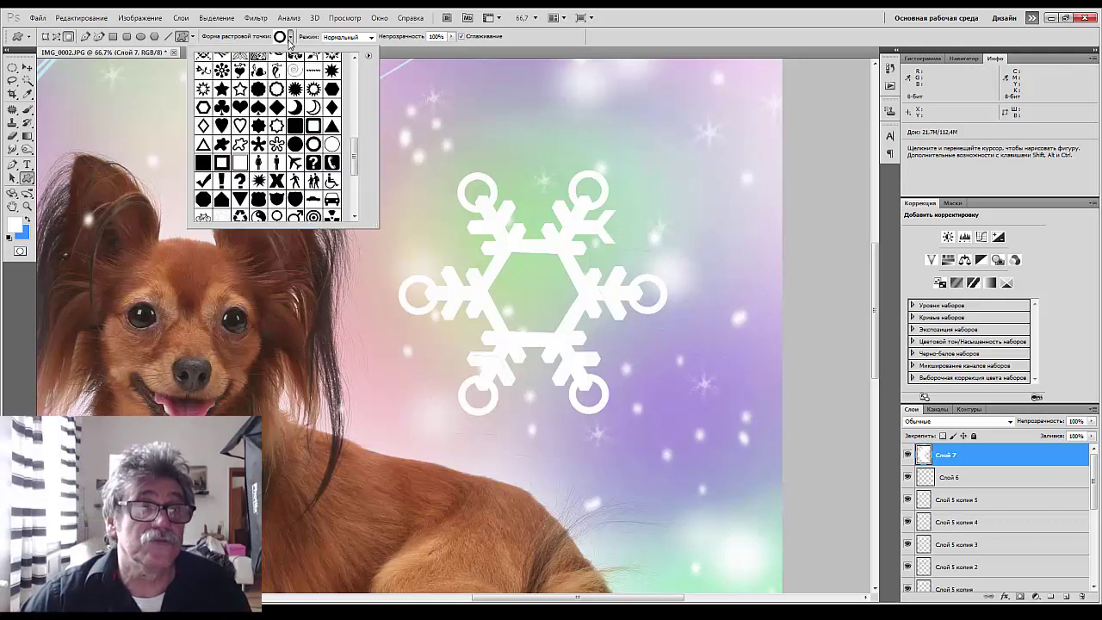
click(204, 126)
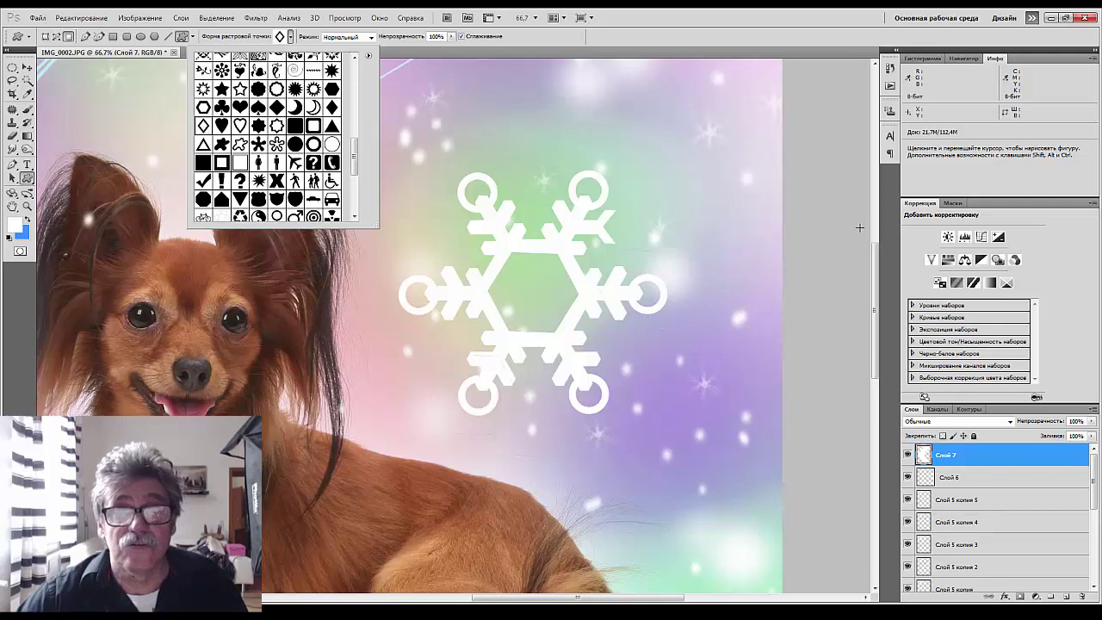
click(641, 242)
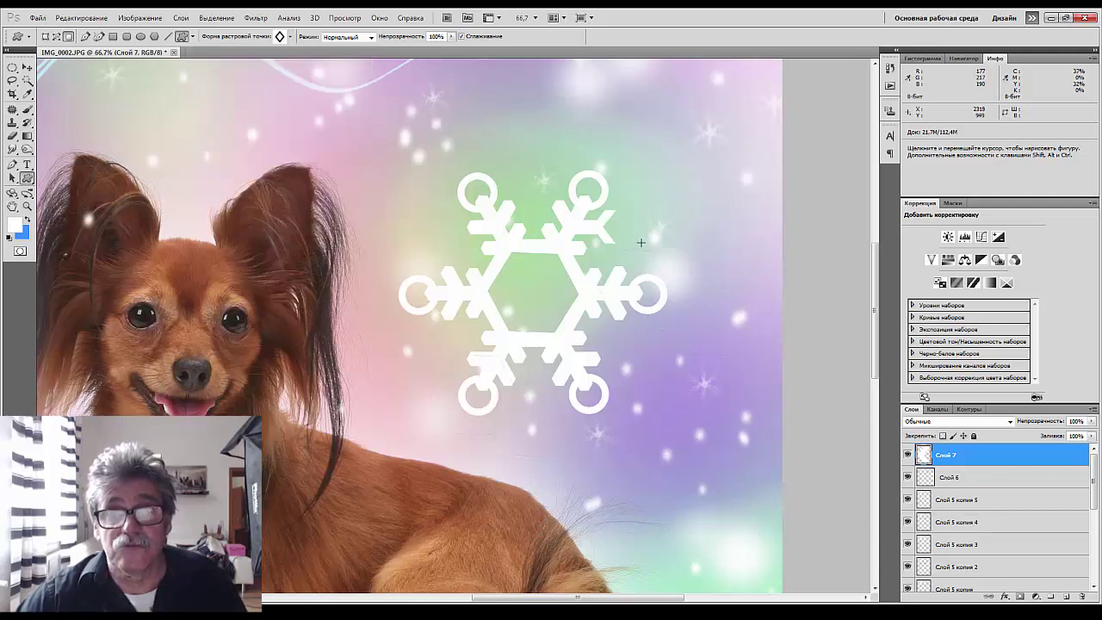
mouse_move(640, 243)
mouse_down()
mouse_move(650, 258)
mouse_move(637, 241)
mouse_move(651, 246)
mouse_move(628, 239)
mouse_move(635, 234)
mouse_up()
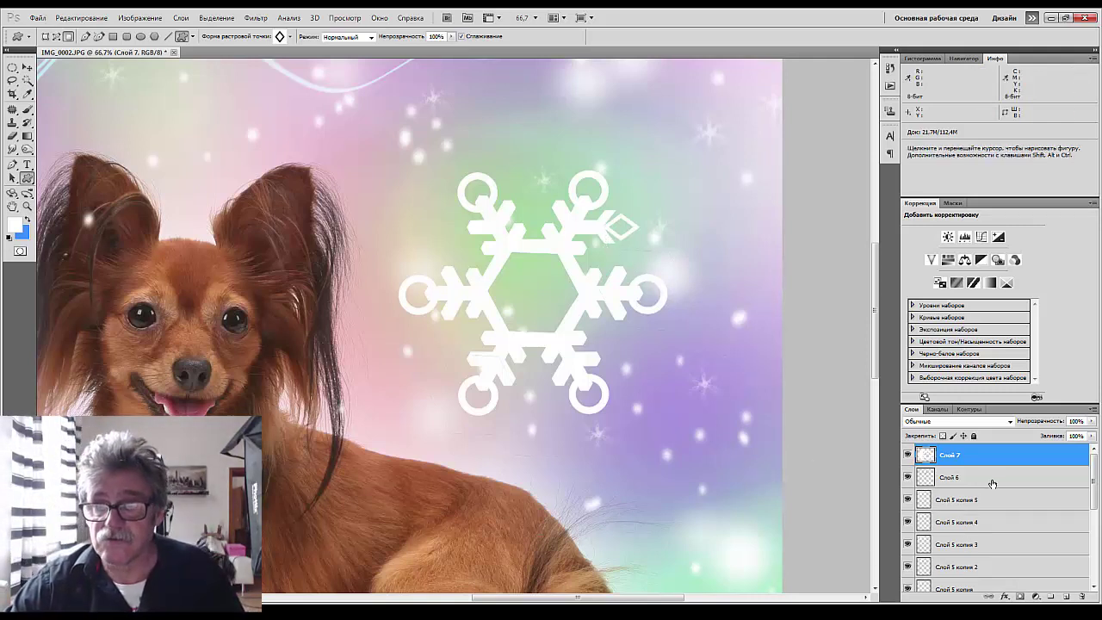
Duplicate the chevron-and-diamond ornament, rotate the copy about 61° and place it against the lower branch of the snowflake's right arm.
click(27, 68)
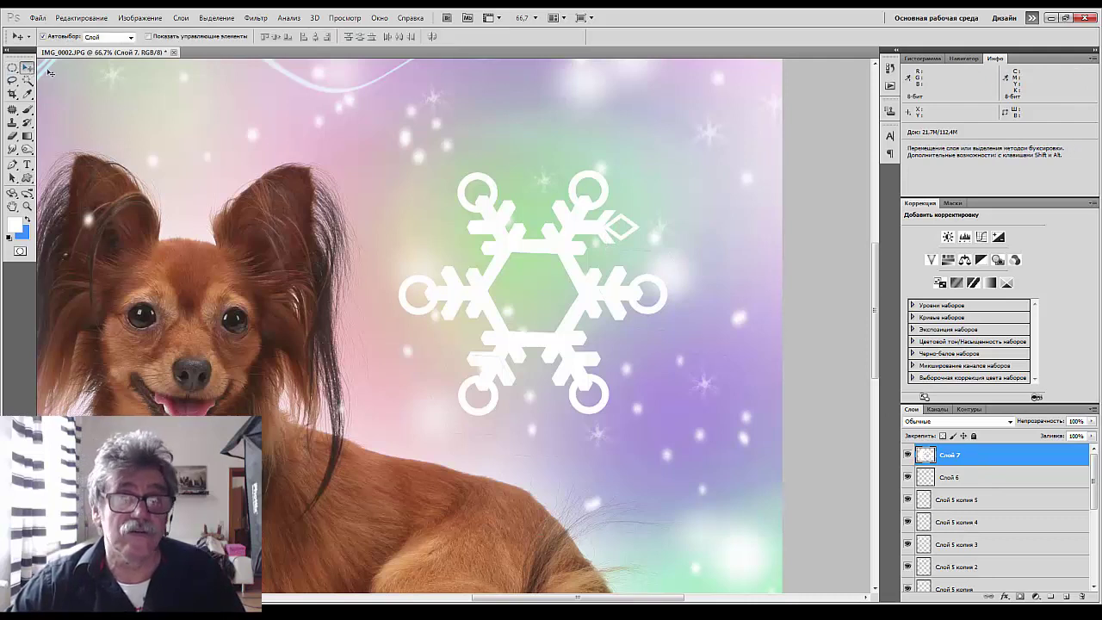
drag(630, 206, 632, 327)
key(ctrl+t)
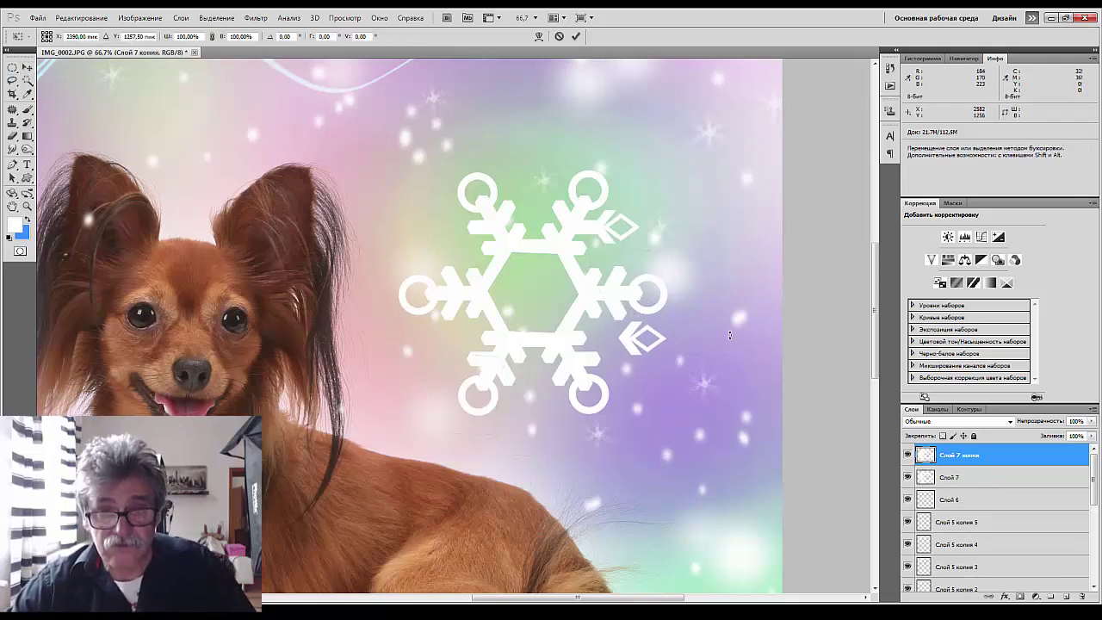
drag(730, 383, 674, 423)
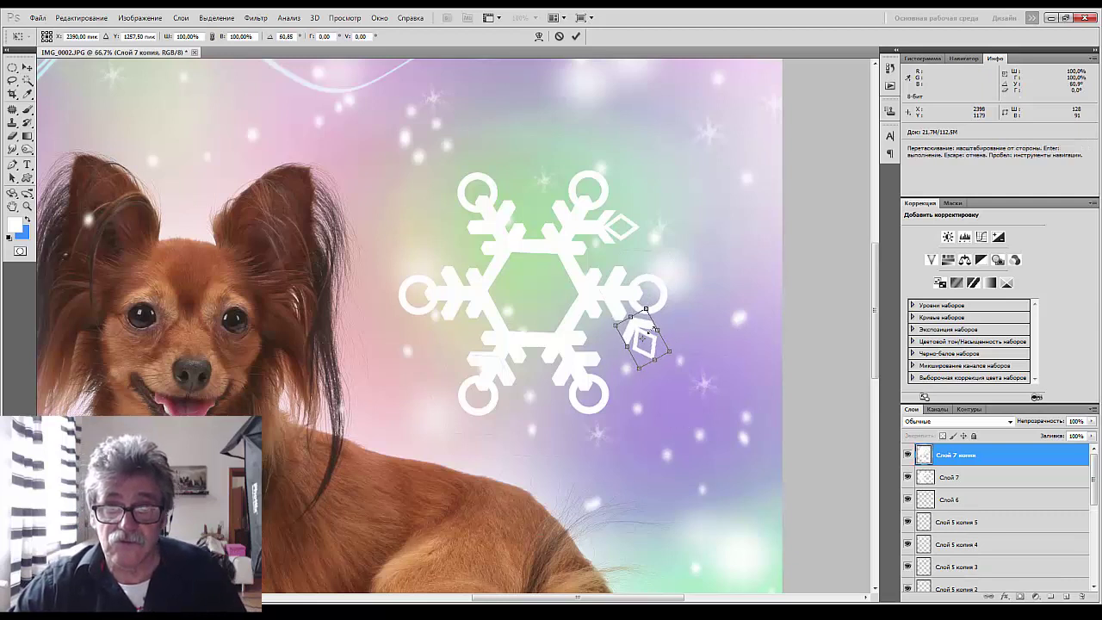
drag(639, 327, 625, 318)
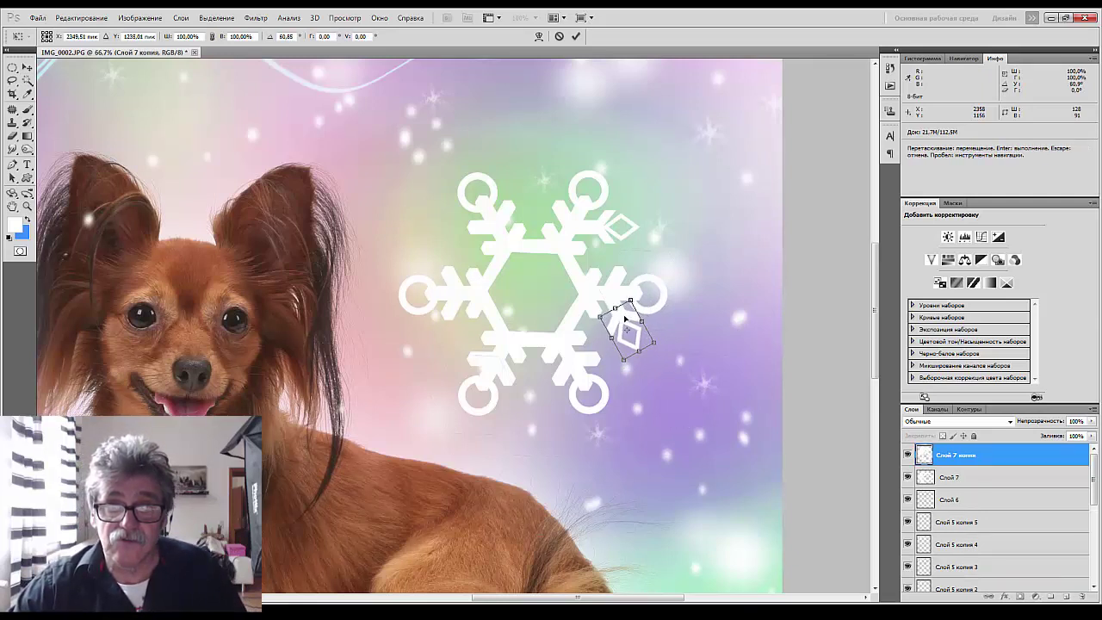
key(Return)
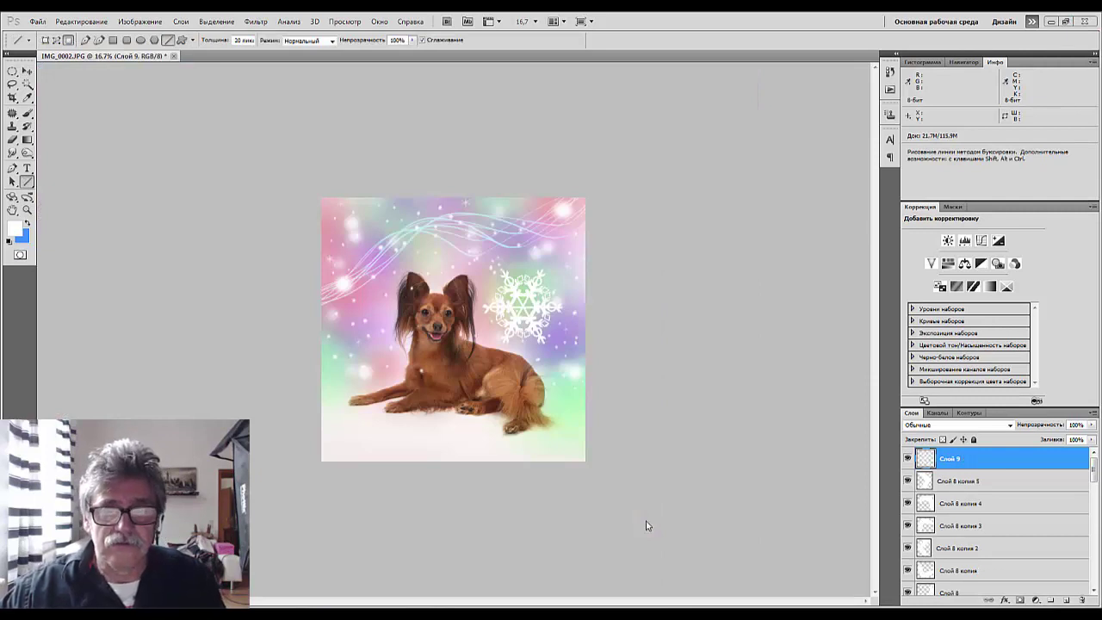
Examine the finished snowflake up close and in the context of the whole picture.
click(29, 72)
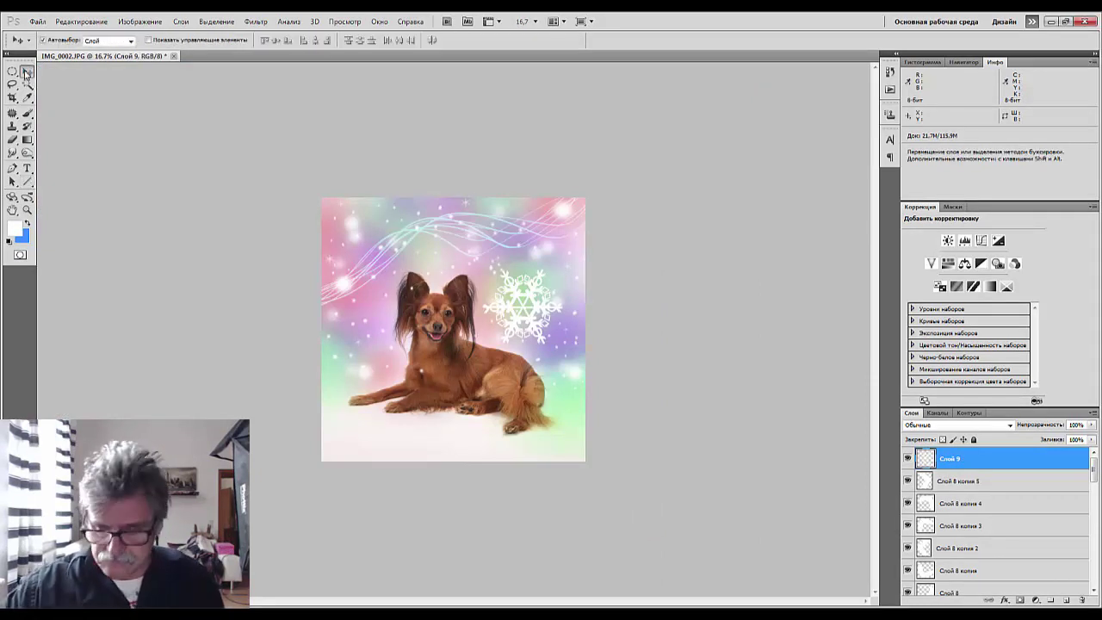
key(ctrl+plus)
key(ctrl+plus)
key(ctrl+plus)
key(ctrl+plus)
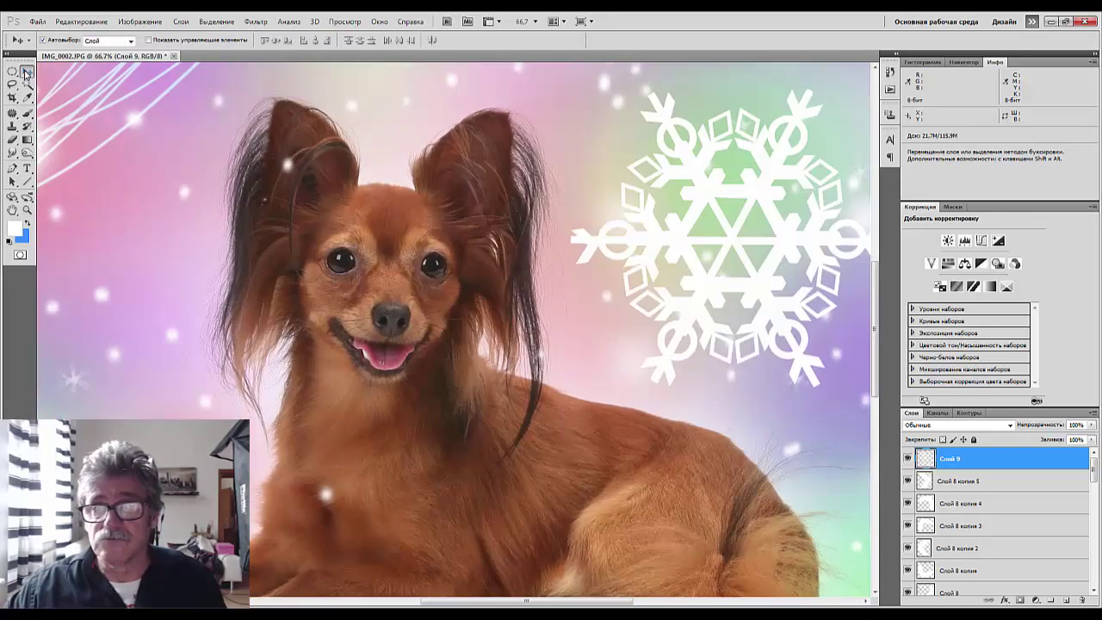
key(ctrl+minus)
key(ctrl+minus)
key(ctrl+minus)
key(ctrl+minus)
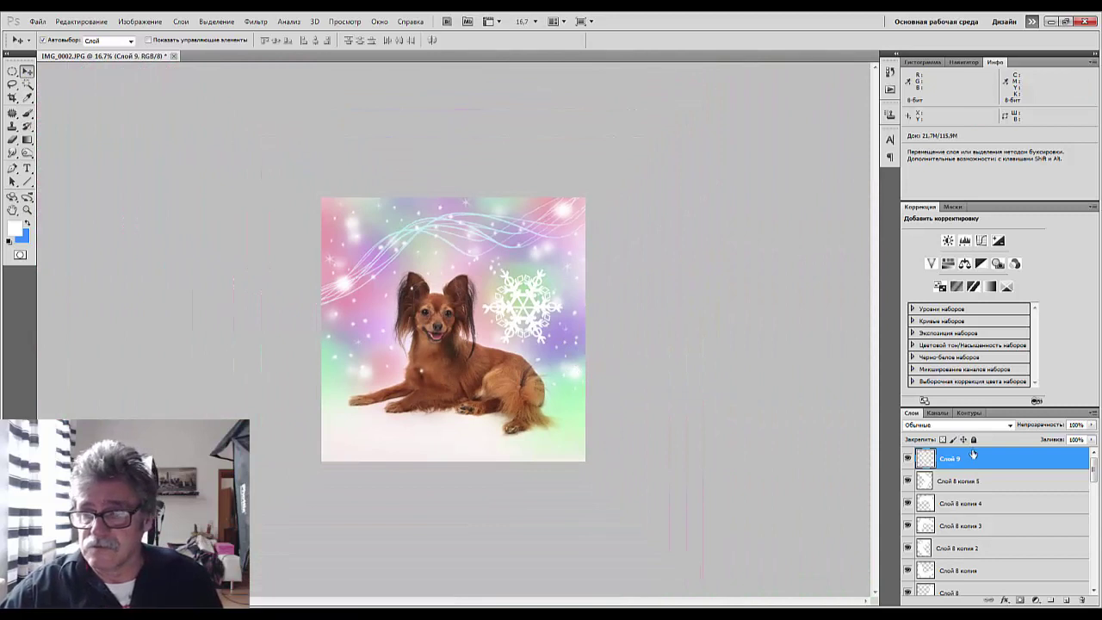
Select all the snowflake layers from Слой 9 down to Слой 4 and merge them into one layer.
scroll(993, 533, down, 5)
scroll(993, 532, down, 5)
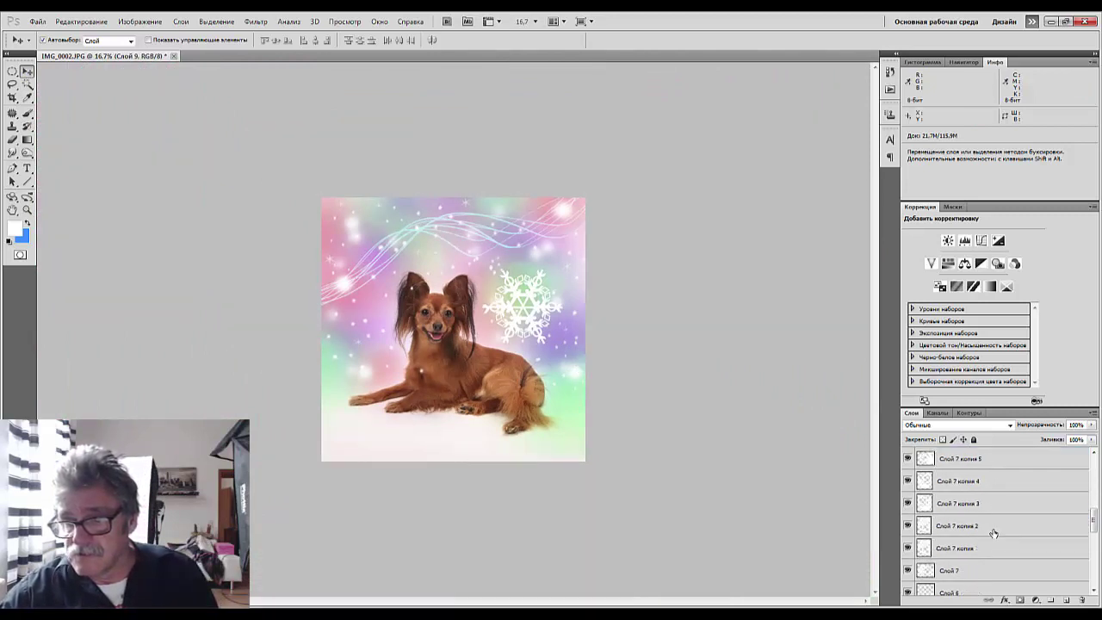
scroll(993, 533, down, 1)
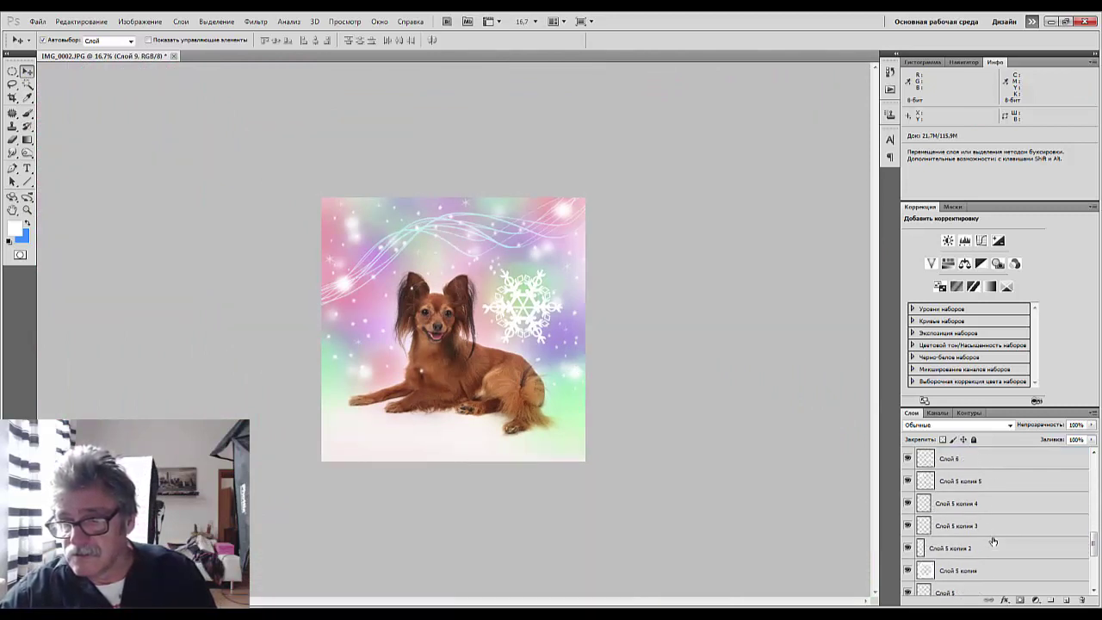
scroll(993, 586, down, 3)
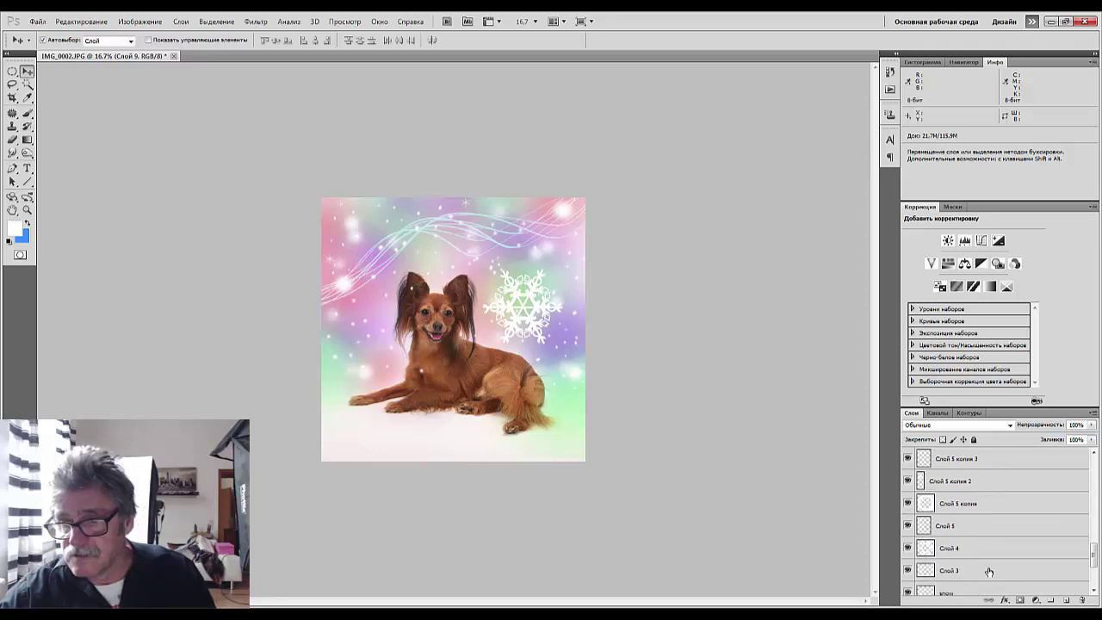
shift+click(985, 553)
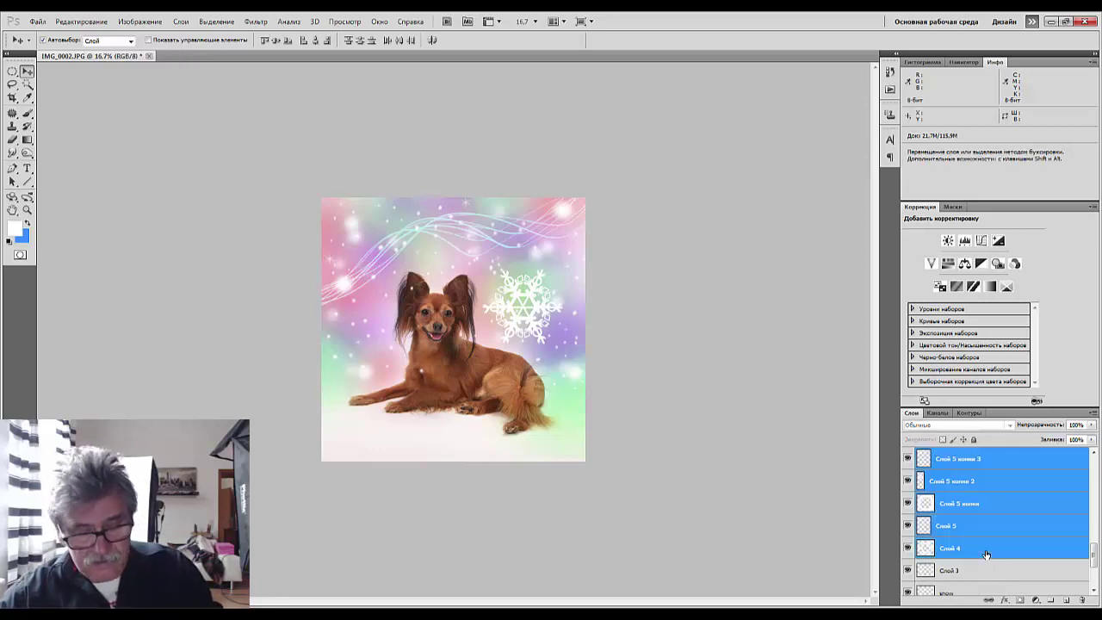
key(ctrl+e)
Try merging the snowflake layer with the layers down to Слой 2 and moving the result, and undo these changes.
shift+click(980, 517)
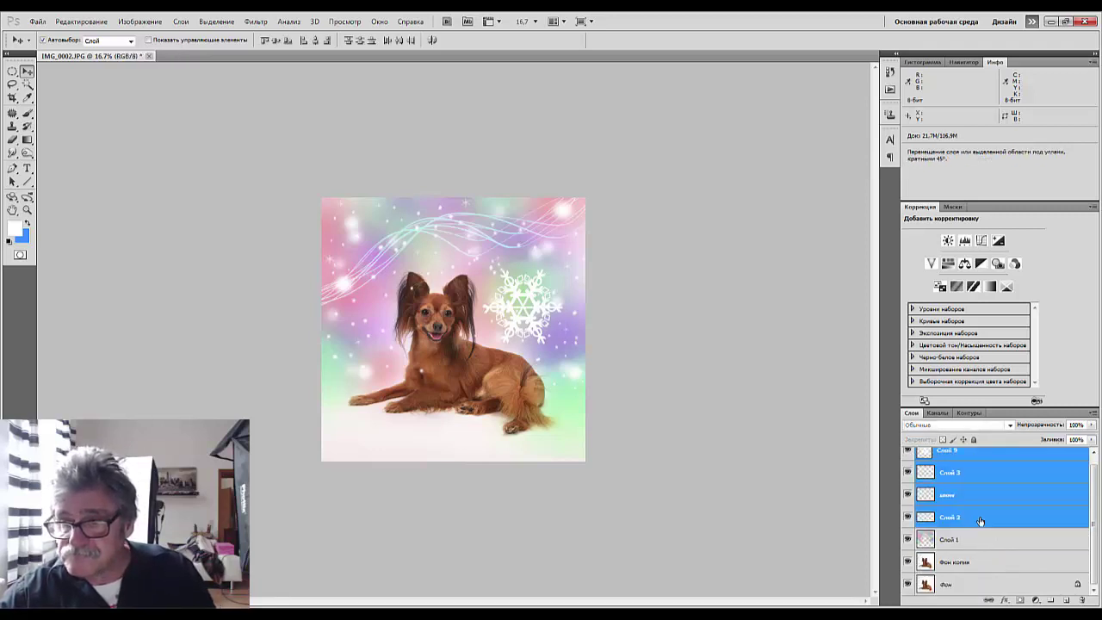
key(ctrl+e)
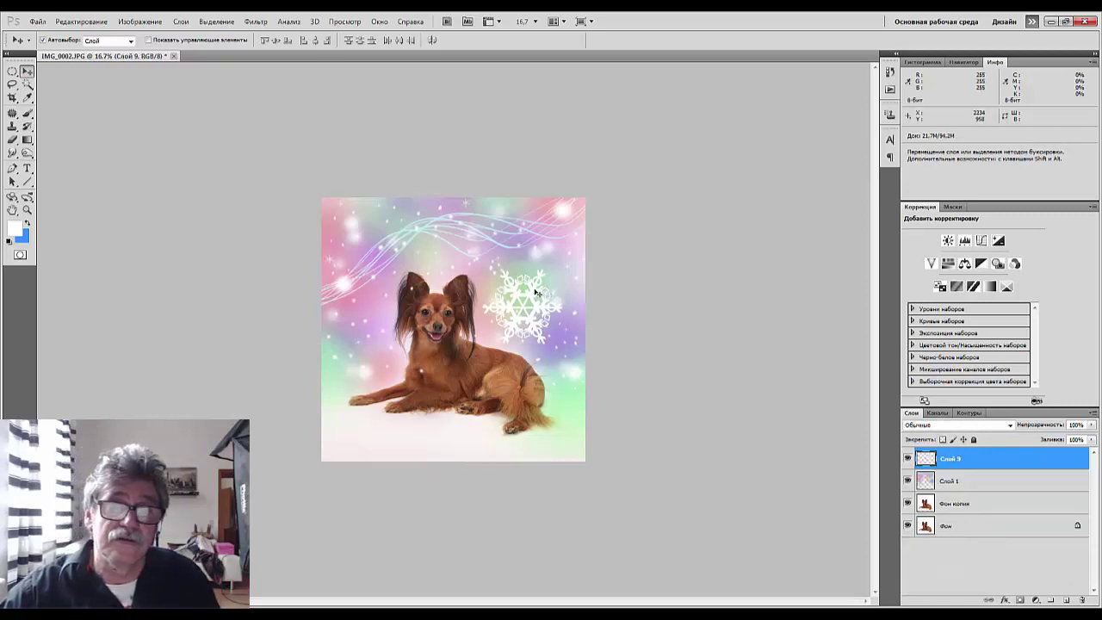
mouse_move(539, 293)
mouse_down()
mouse_move(534, 260)
mouse_move(534, 281)
mouse_up()
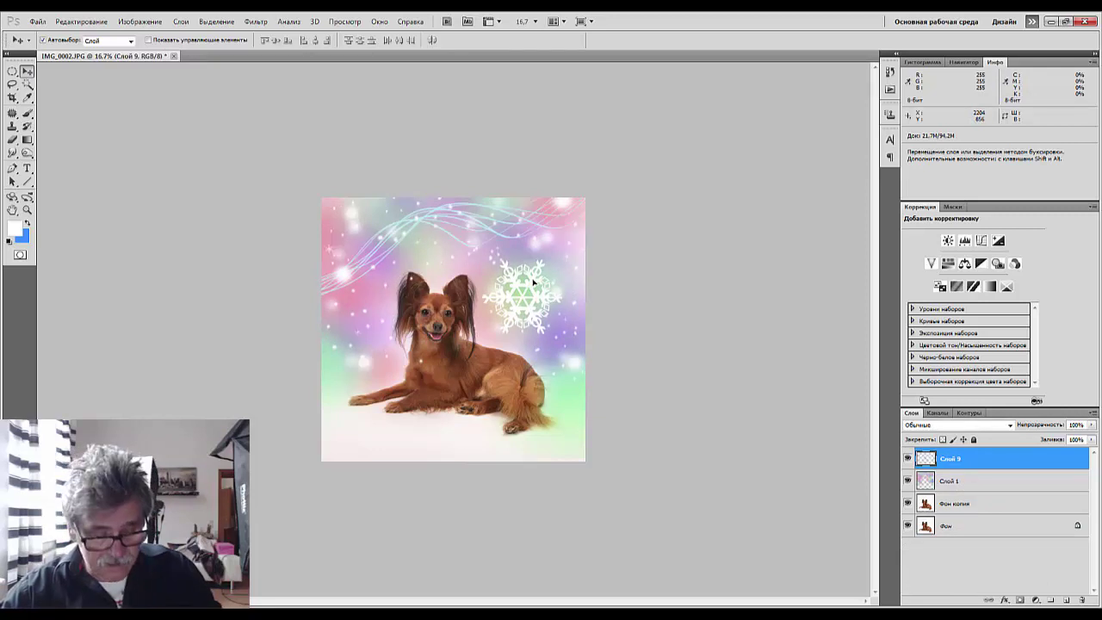
key(ctrl+alt+z)
key(ctrl+alt+z)
key(ctrl+alt+z)
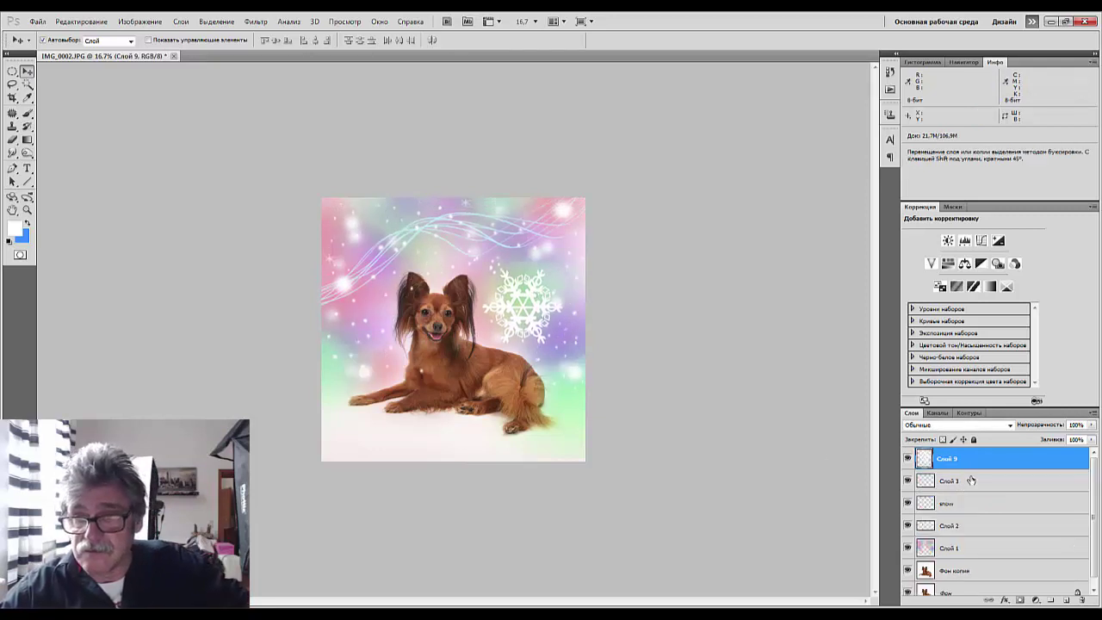
Check what Слой 2, Слой 3 and Слой 9 contain by selecting them and toggling the visibility of Слой 3 and Слой 9.
click(963, 527)
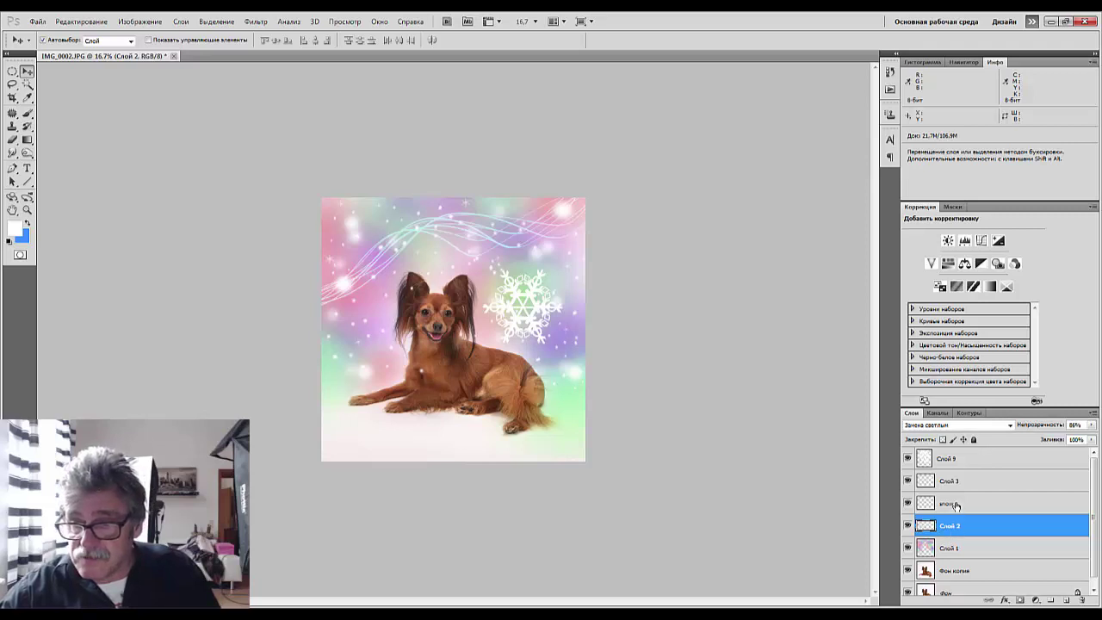
click(952, 482)
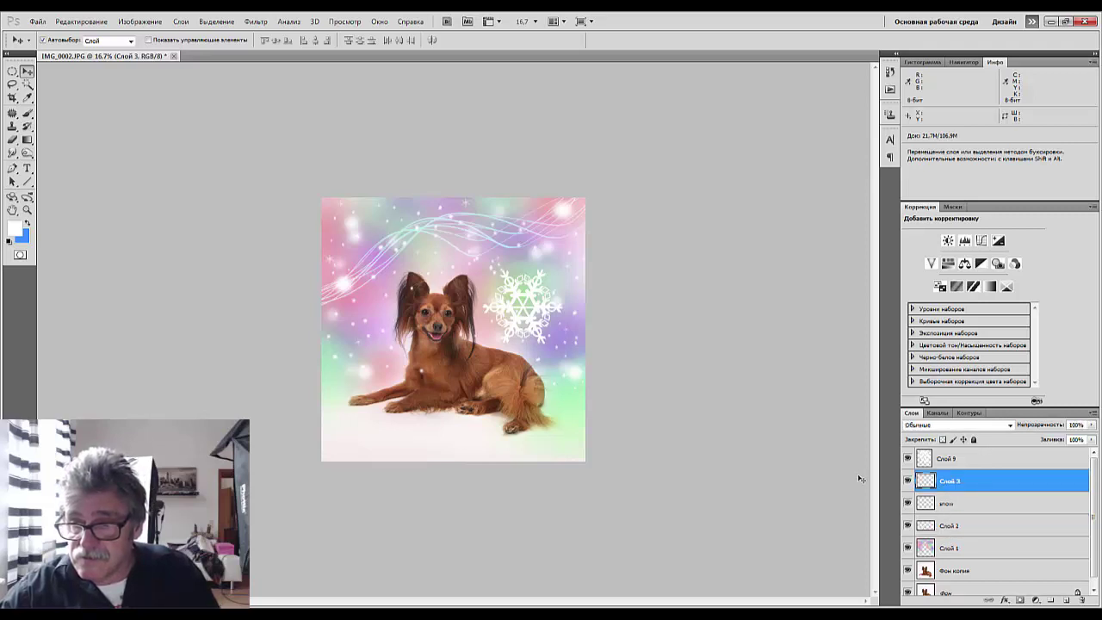
click(906, 480)
click(906, 480)
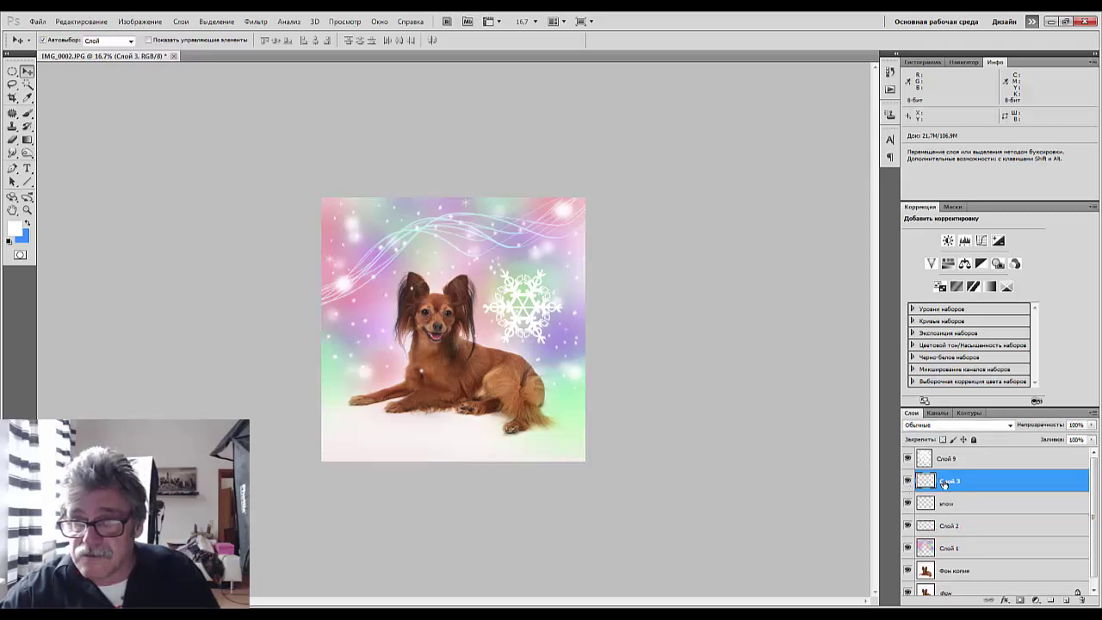
scroll(949, 465, down, 1)
scroll(943, 461, up, 1)
scroll(921, 459, down, 1)
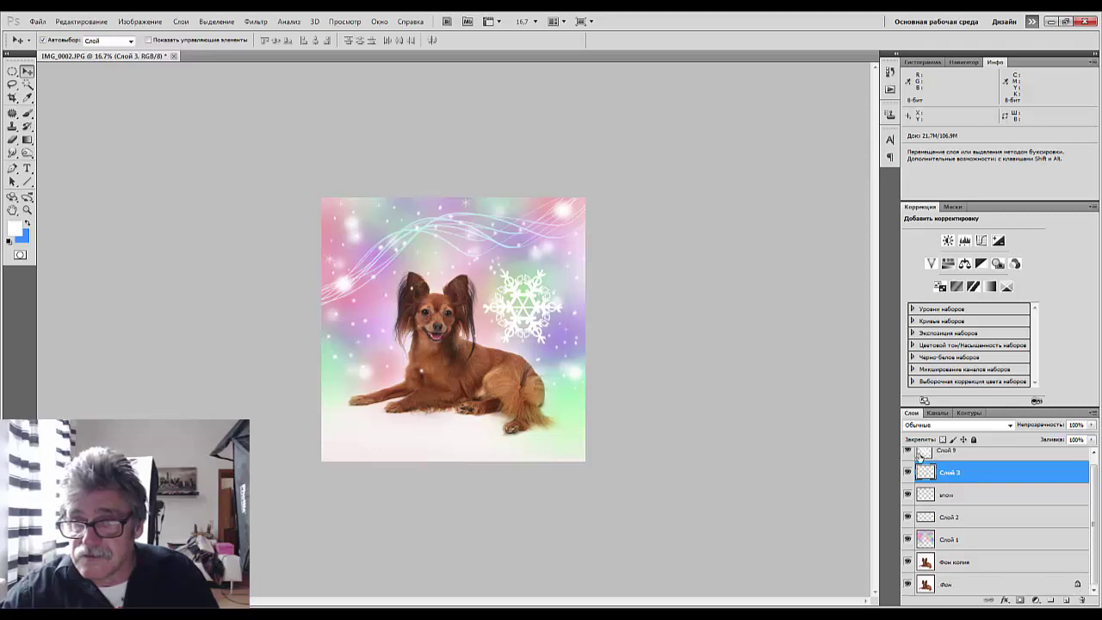
click(906, 453)
click(906, 453)
Shrink the snowflake on Слой 9 and scatter copies of varied sizes along the picture's upper edge and around the dog.
click(951, 455)
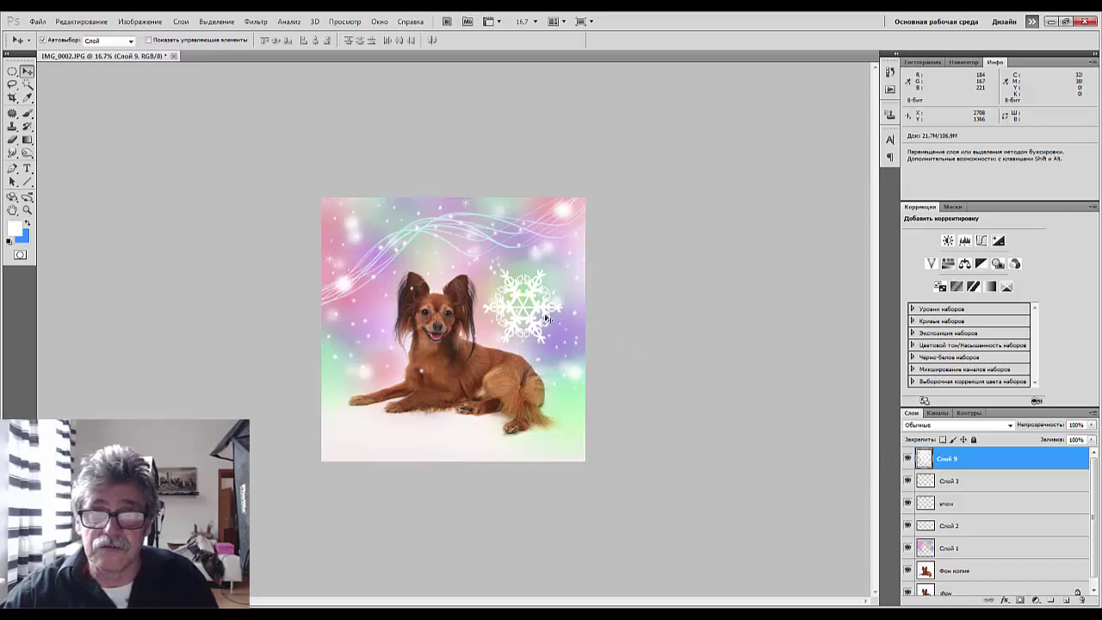
mouse_move(536, 308)
mouse_down()
mouse_move(539, 318)
mouse_move(547, 301)
mouse_move(564, 310)
mouse_move(547, 310)
mouse_up()
key(ctrl+t)
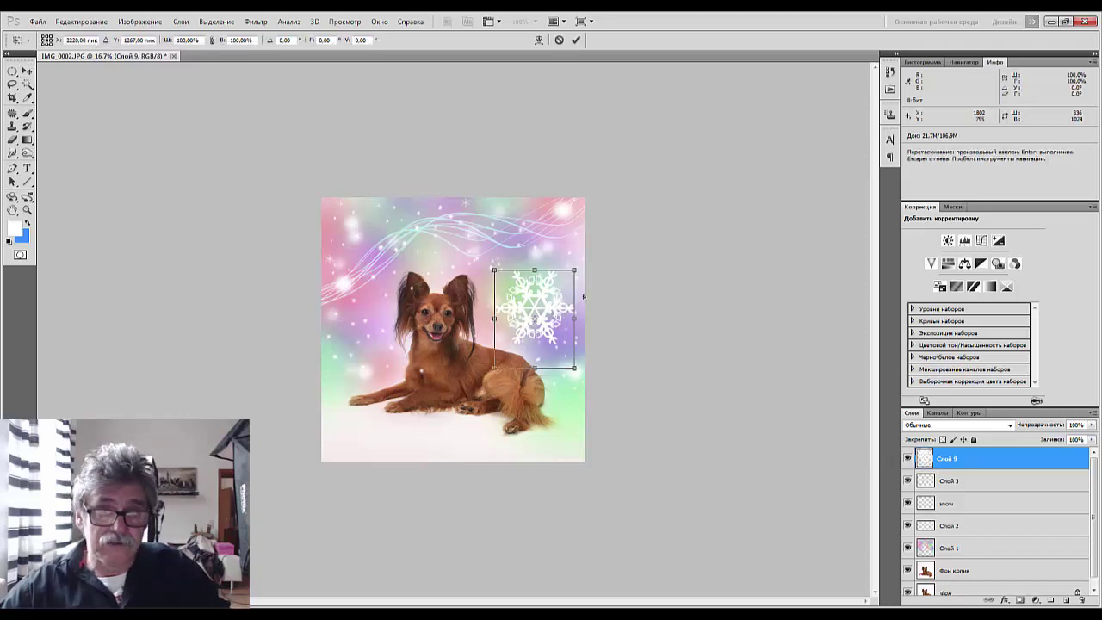
drag(579, 266, 441, 251)
key(Return)
key(ctrl+t)
key(Return)
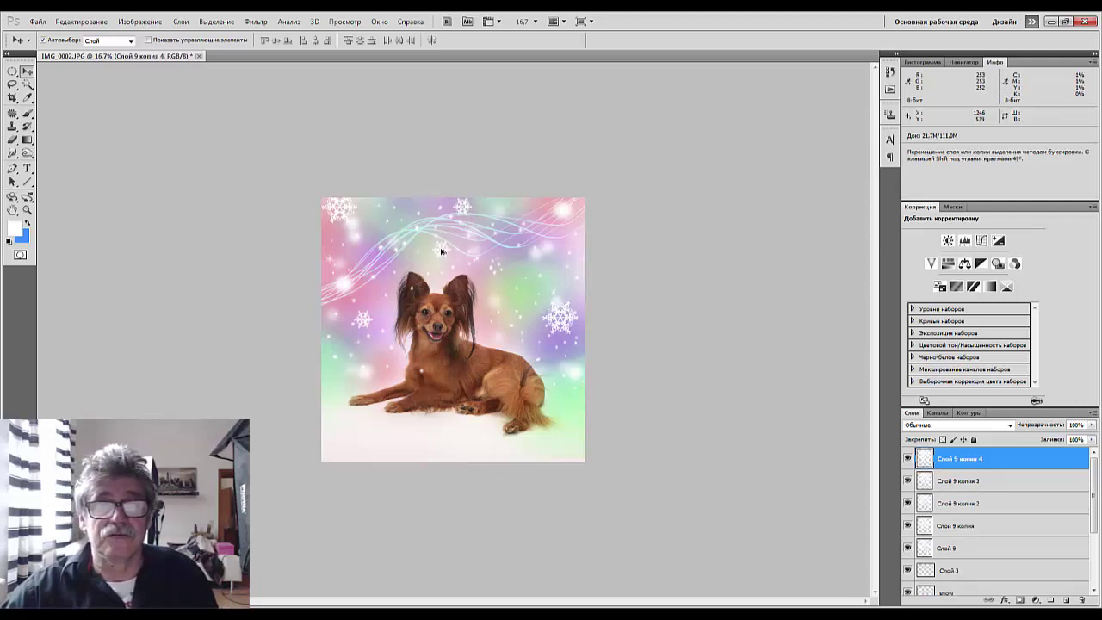
drag(488, 334, 536, 201)
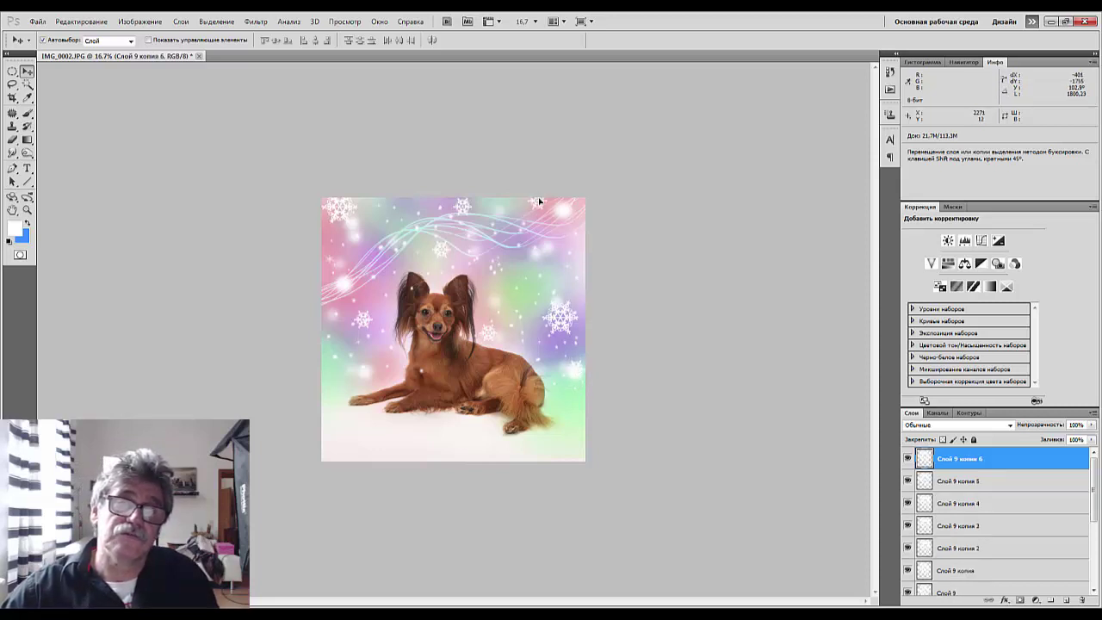
click(651, 316)
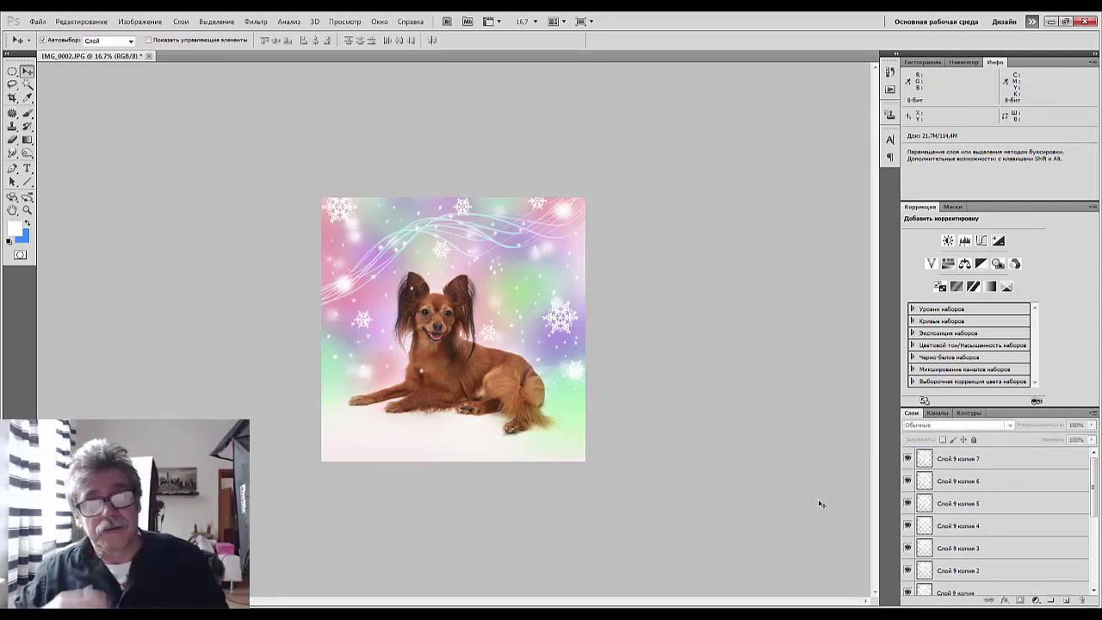
Select all the snowflake layers from Слой 9 up to Слой 9 копия 7 and merge them into one layer.
key(ctrl+plus)
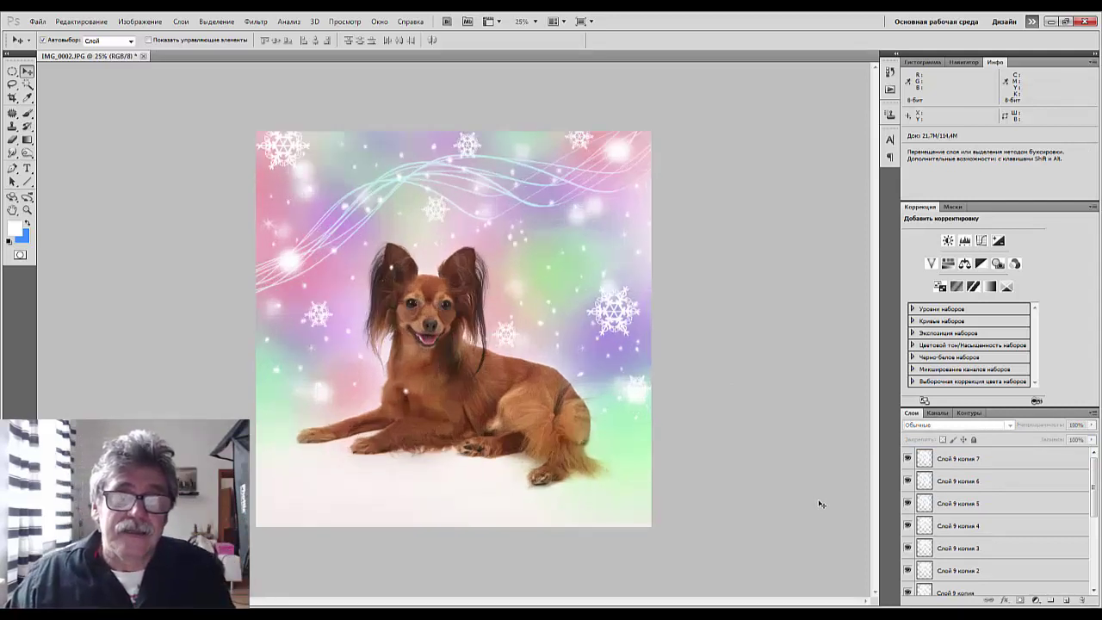
scroll(1033, 559, down, 3)
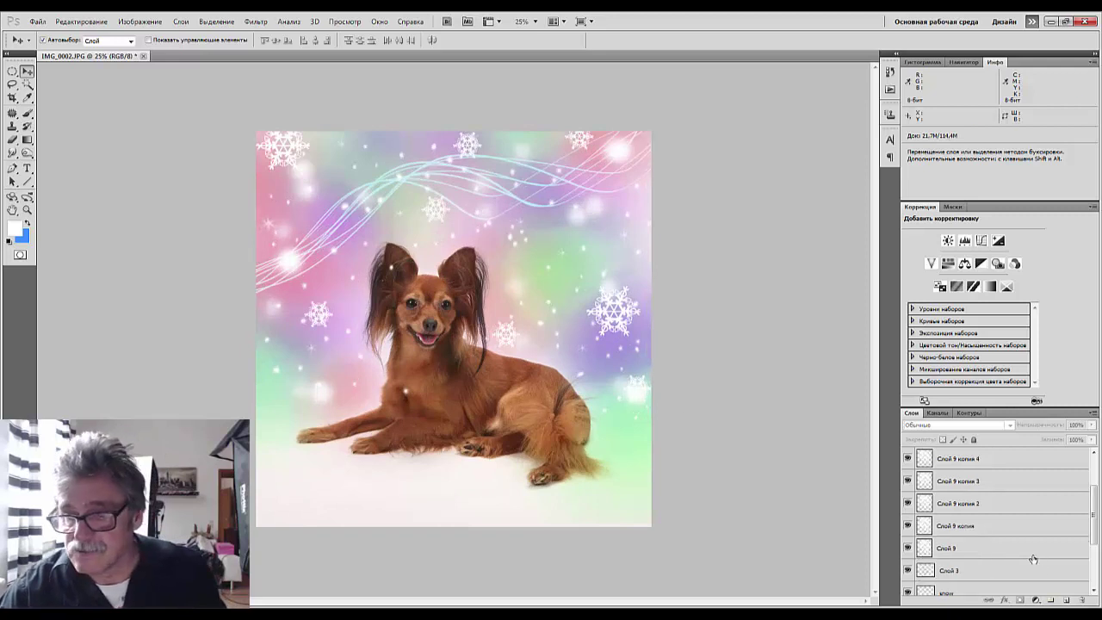
click(986, 549)
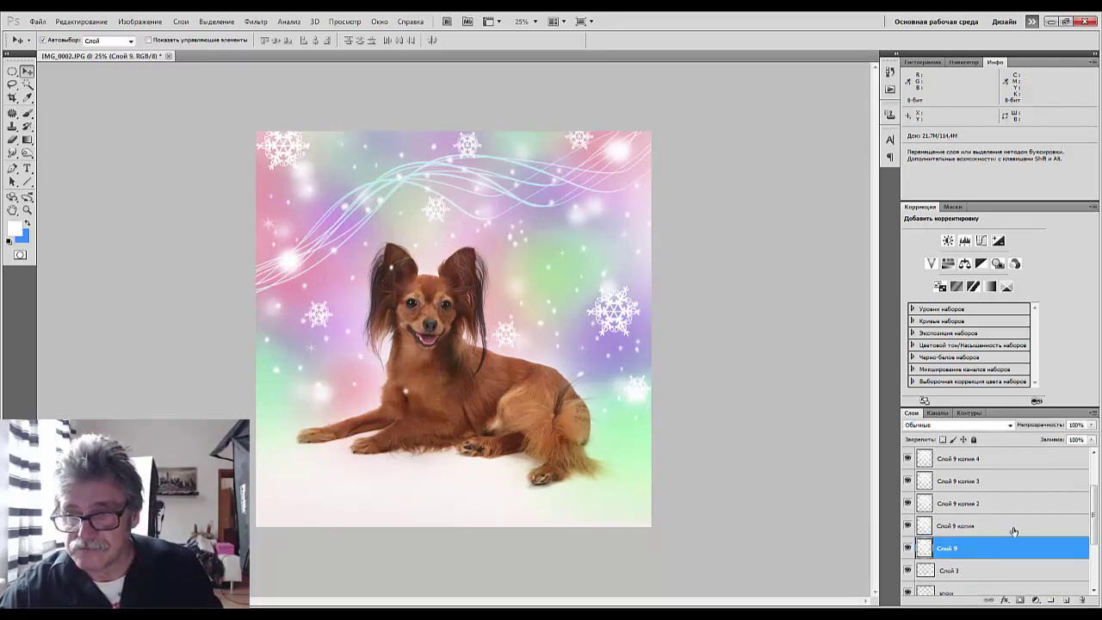
drag(1093, 527, 1092, 499)
shift+click(976, 458)
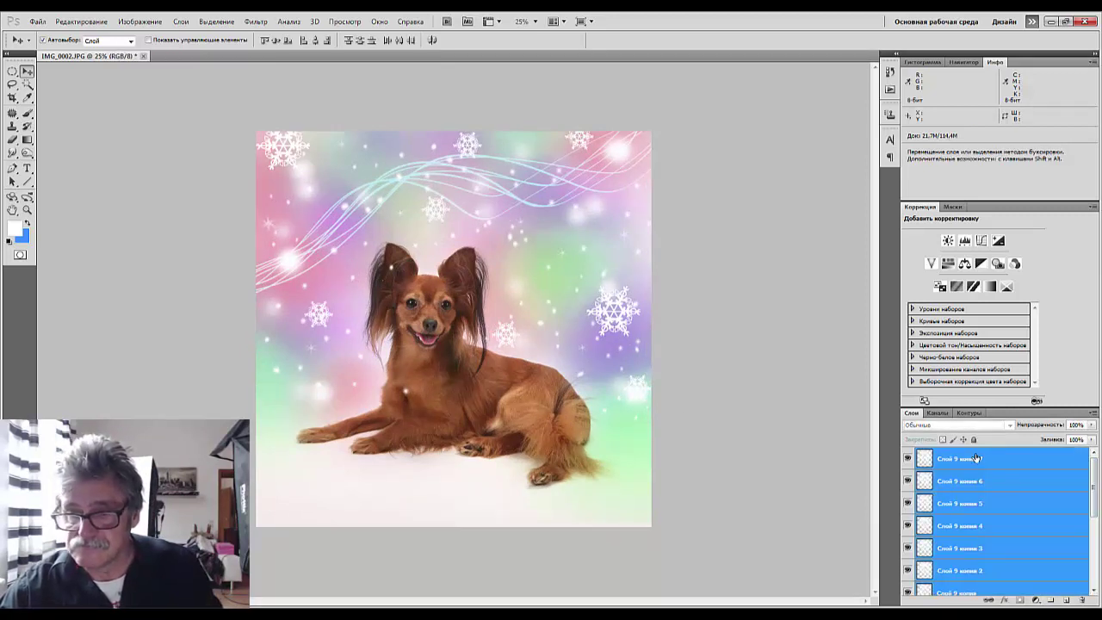
key(ctrl+e)
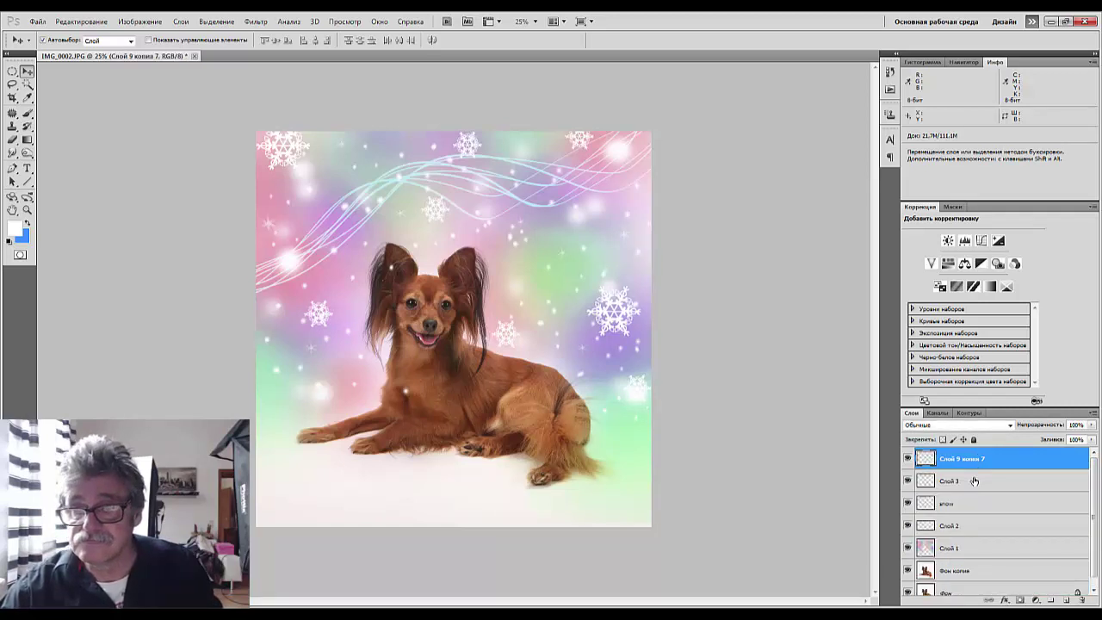
Apply a motion blur (Размытие в движении) with a 14° angle and 144-pixel distance to the wavy lines on Слой 2.
scroll(975, 480, down, 1)
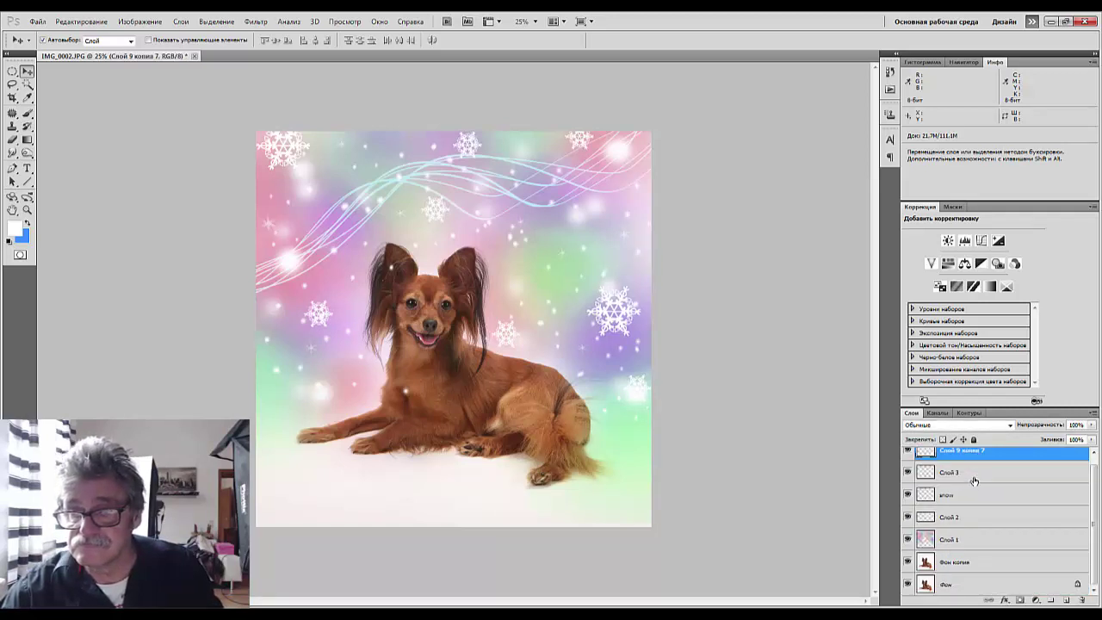
click(907, 471)
click(907, 472)
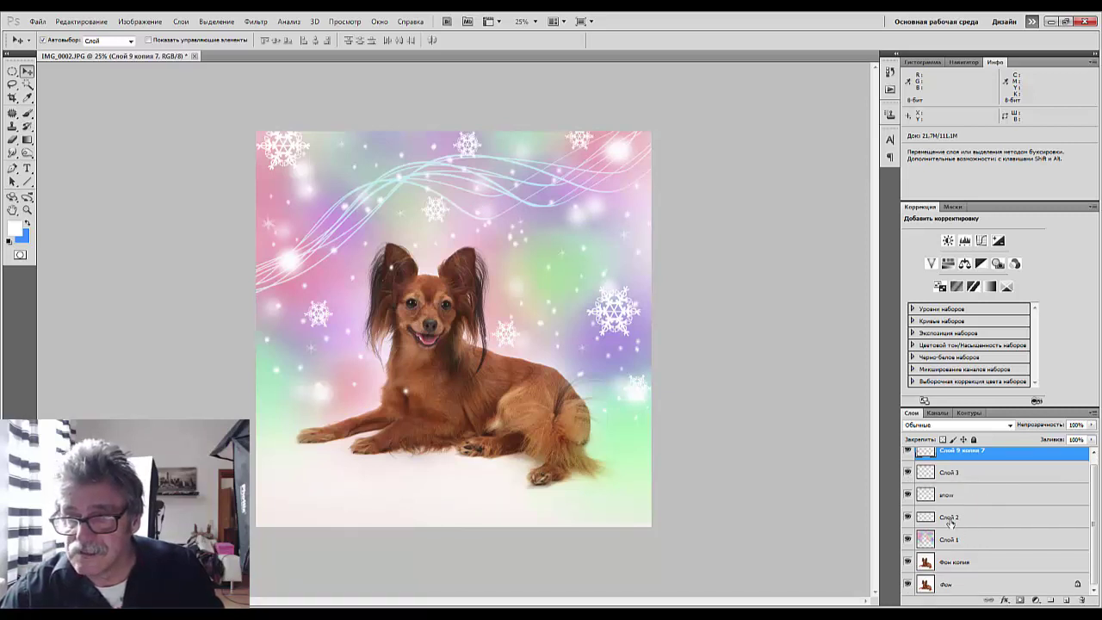
click(907, 516)
click(907, 517)
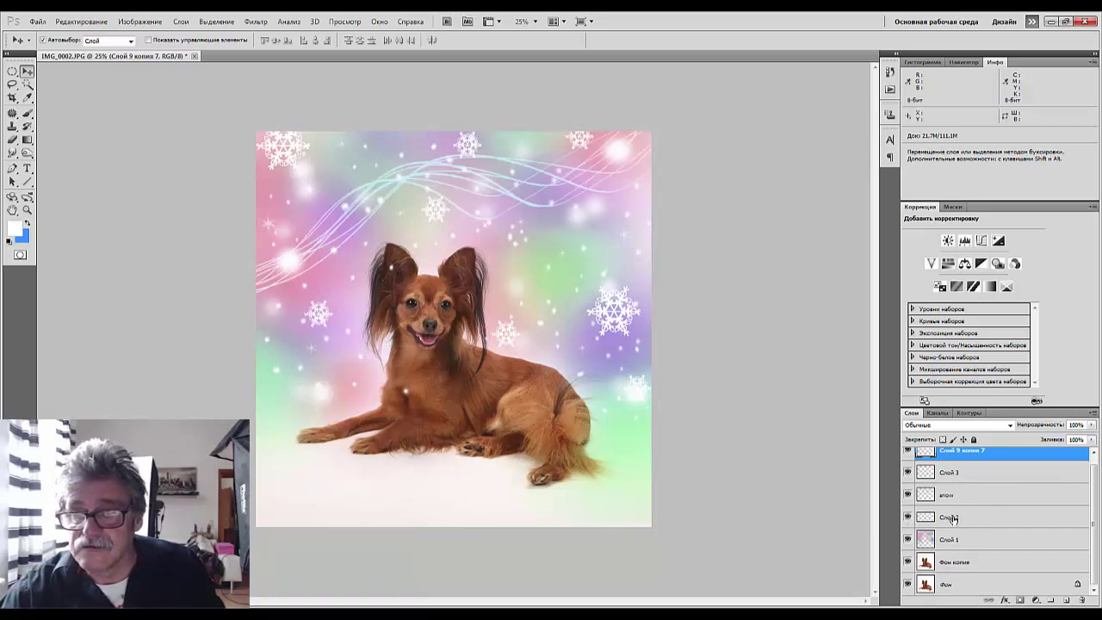
click(952, 519)
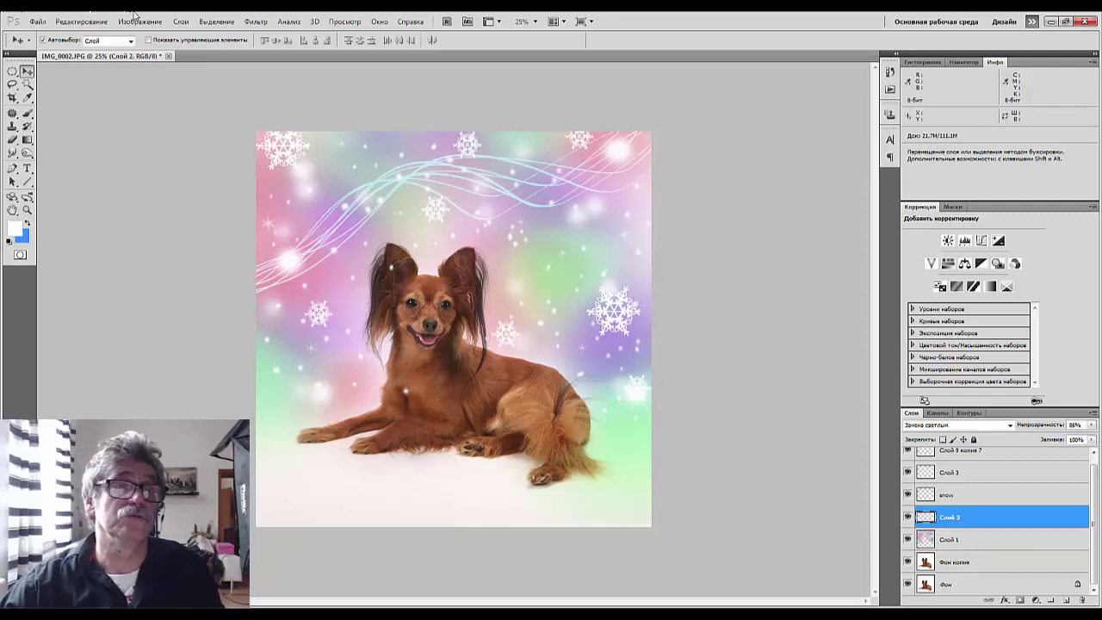
click(255, 20)
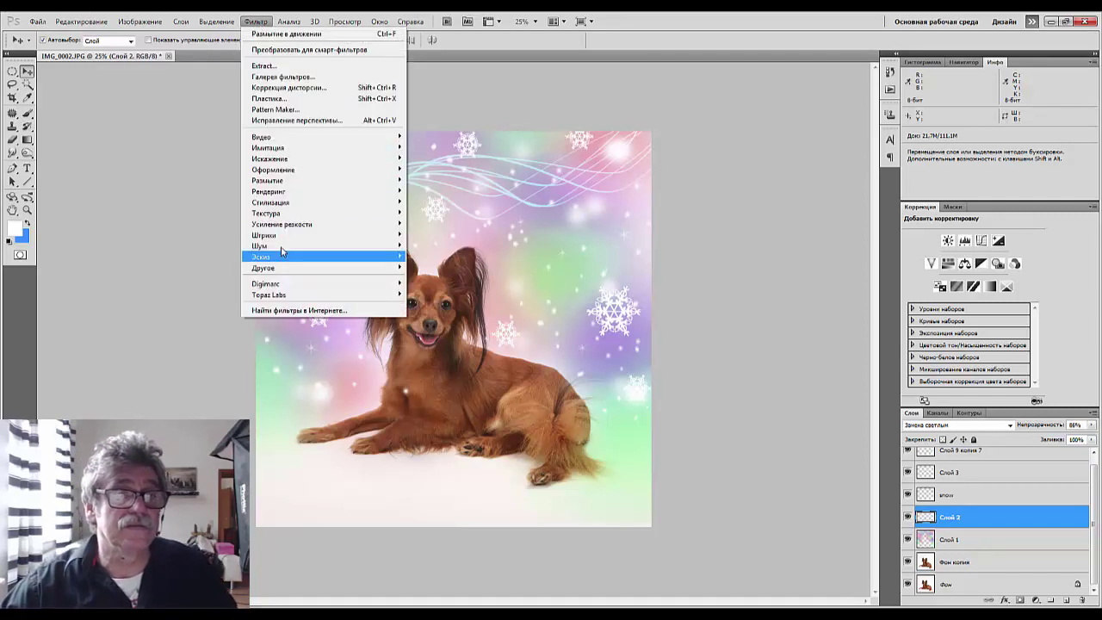
mouse_move(275, 162)
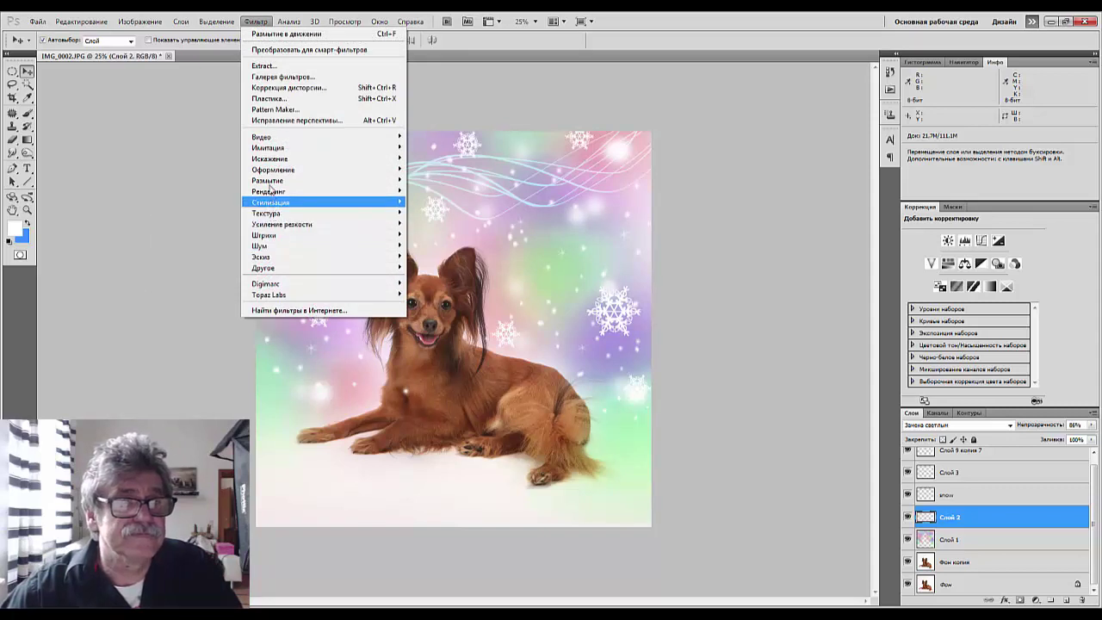
mouse_move(271, 181)
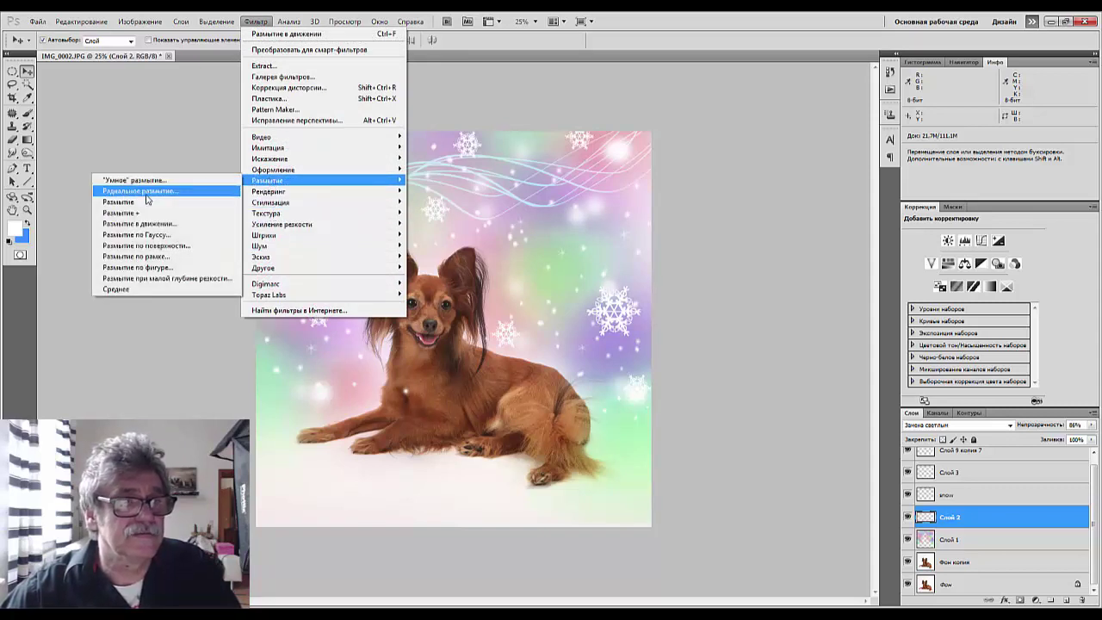
click(142, 223)
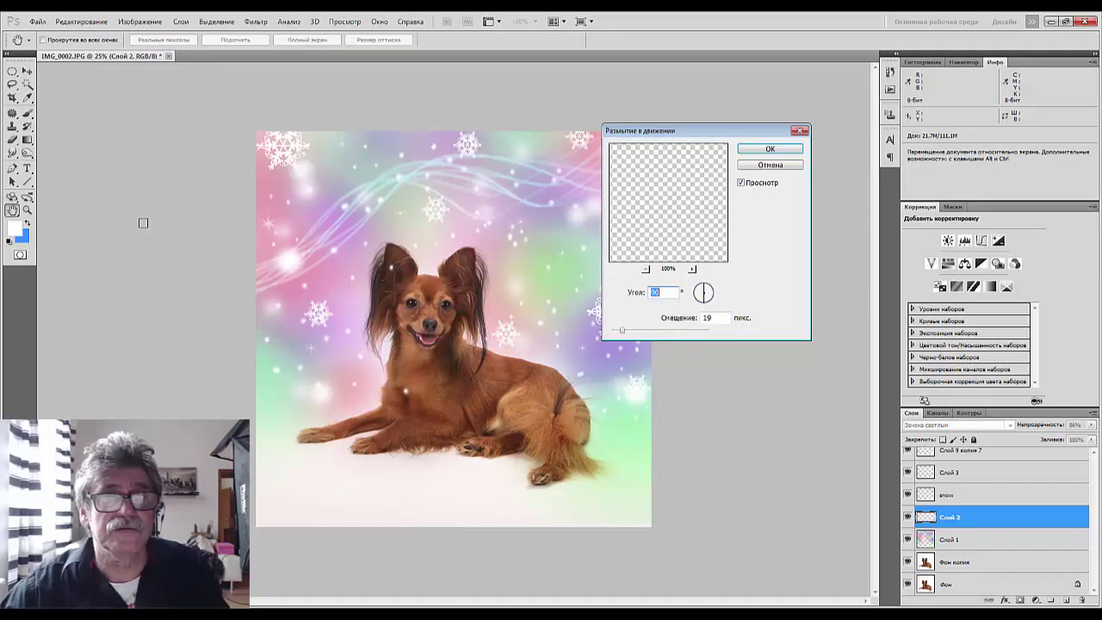
drag(705, 293, 712, 291)
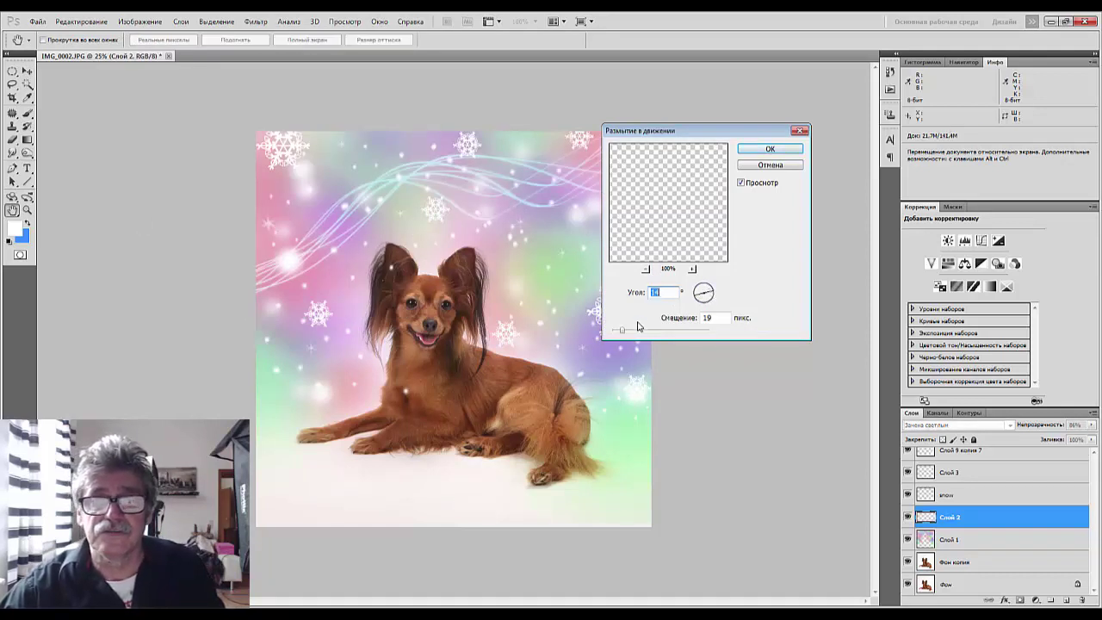
drag(620, 334, 651, 334)
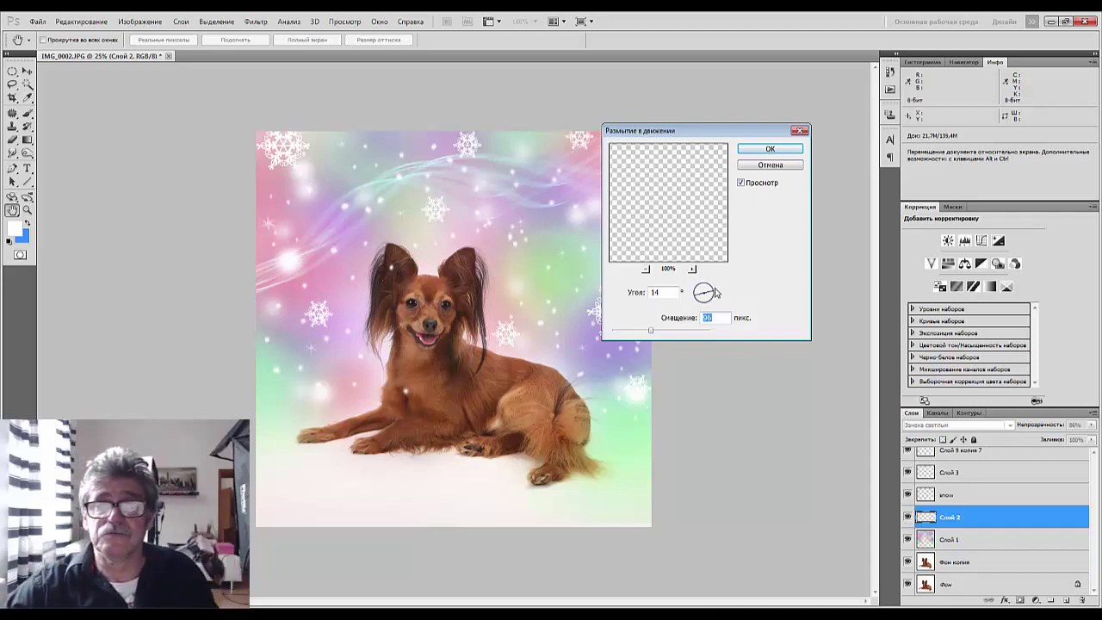
drag(652, 334, 657, 337)
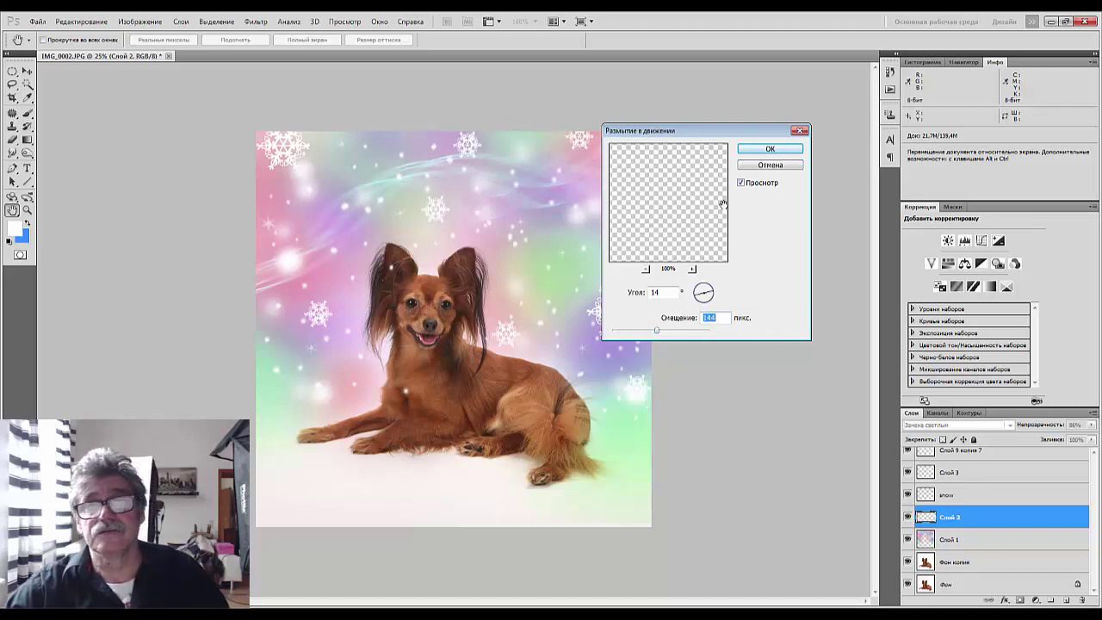
click(770, 149)
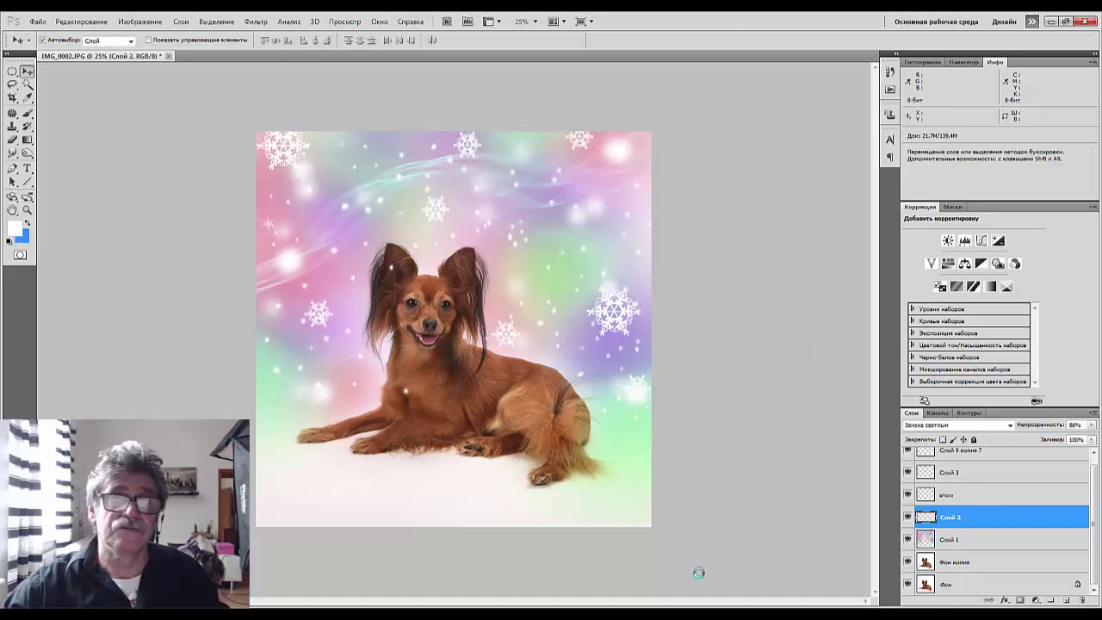
Strengthen the blurred wavy lines by duplicating Слой 2 and merging the copy down into it.
drag(1055, 520, 1065, 600)
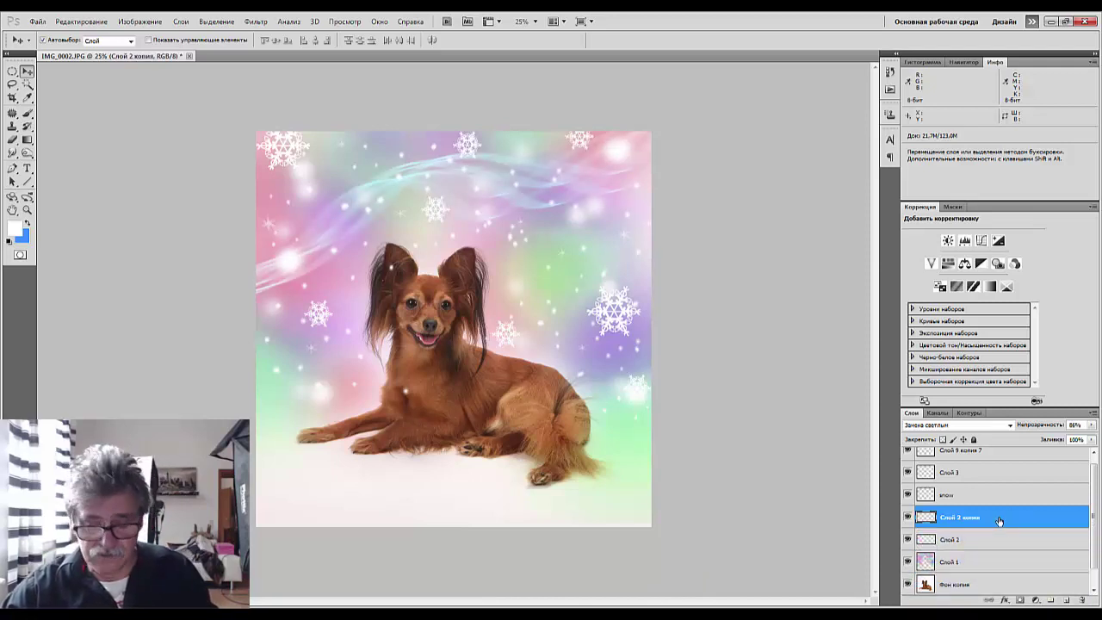
key(ctrl+e)
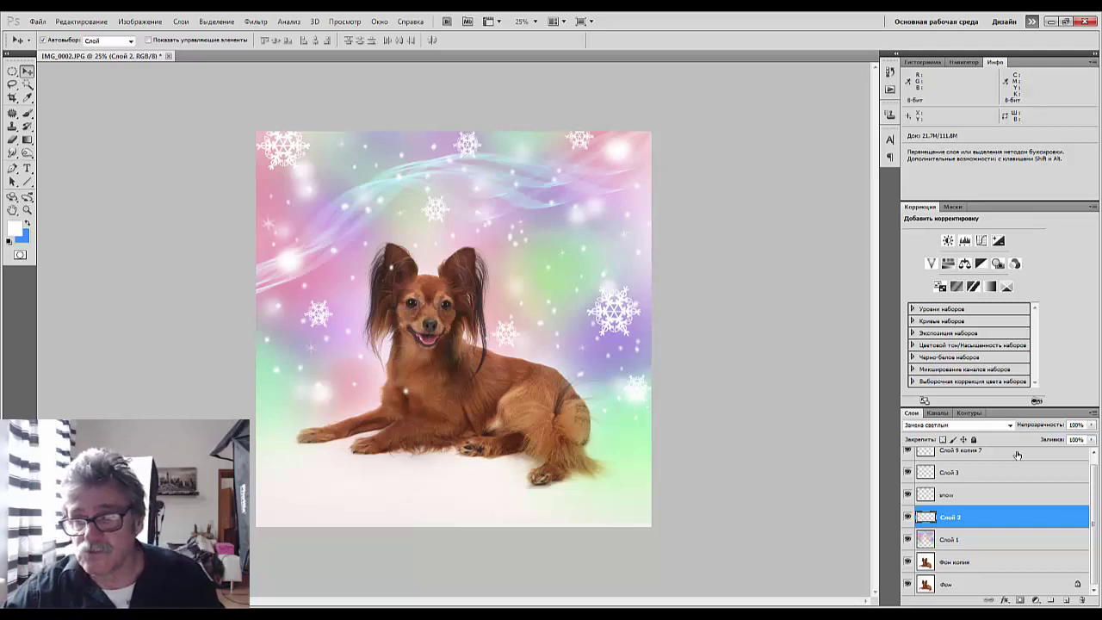
Try a clipped Levels adjustment with a raised black input level on Слой 1, and delete the adjustment layer.
click(1005, 537)
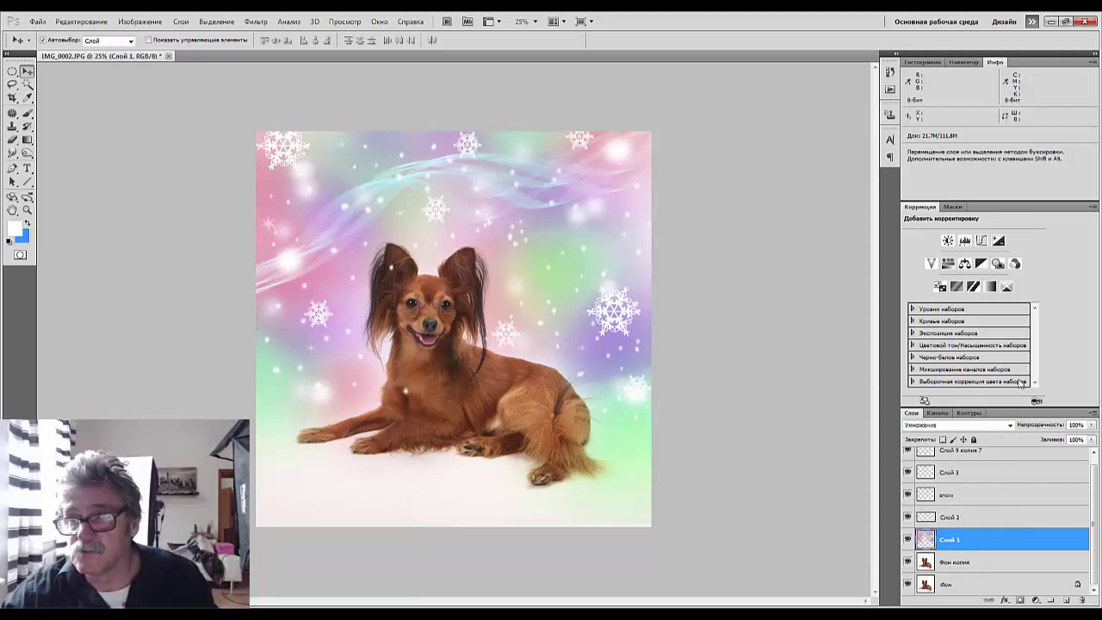
click(964, 240)
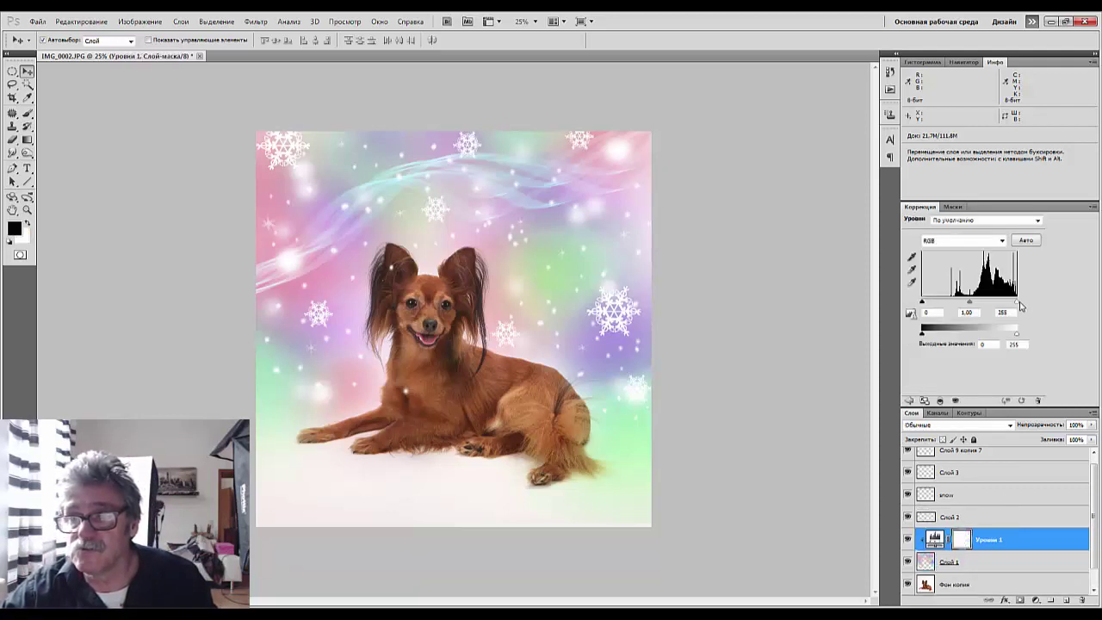
drag(921, 302, 930, 306)
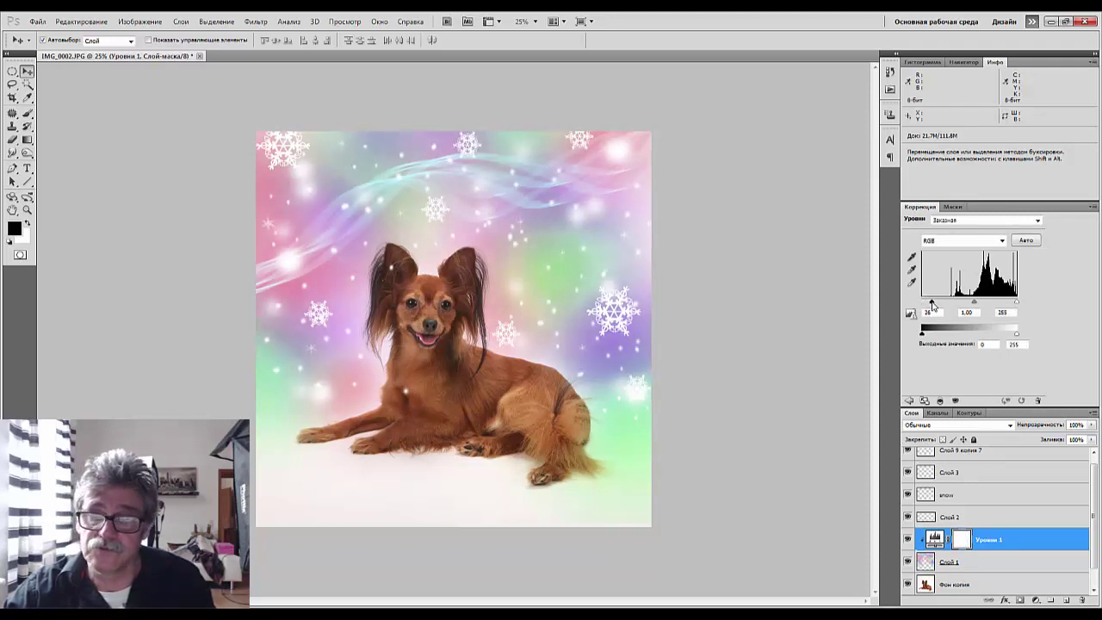
key(Delete)
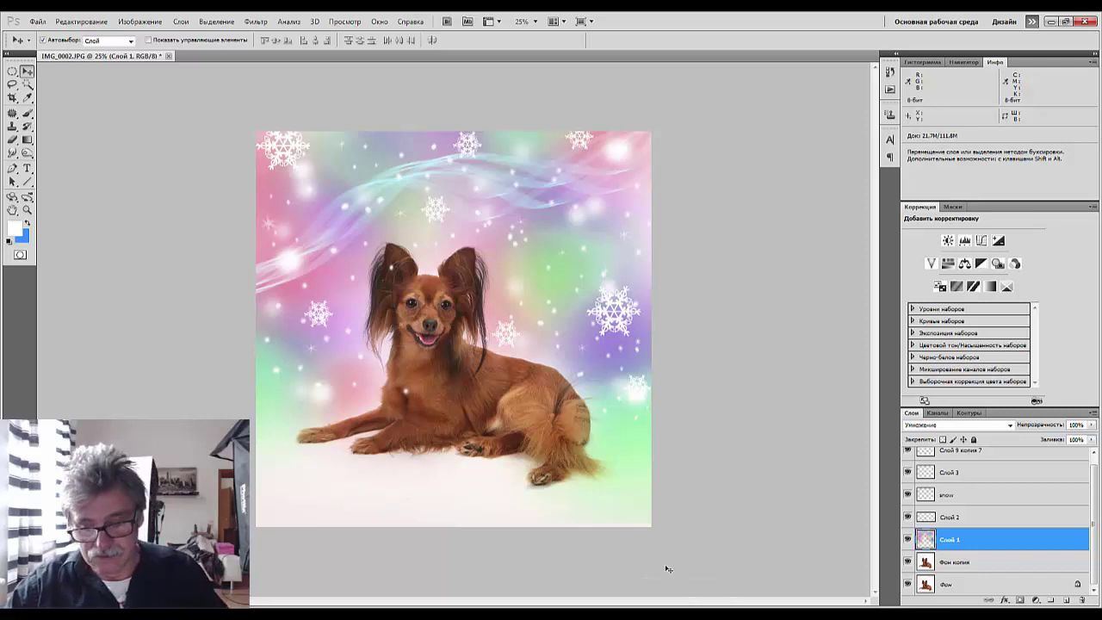
key(ctrl+plus)
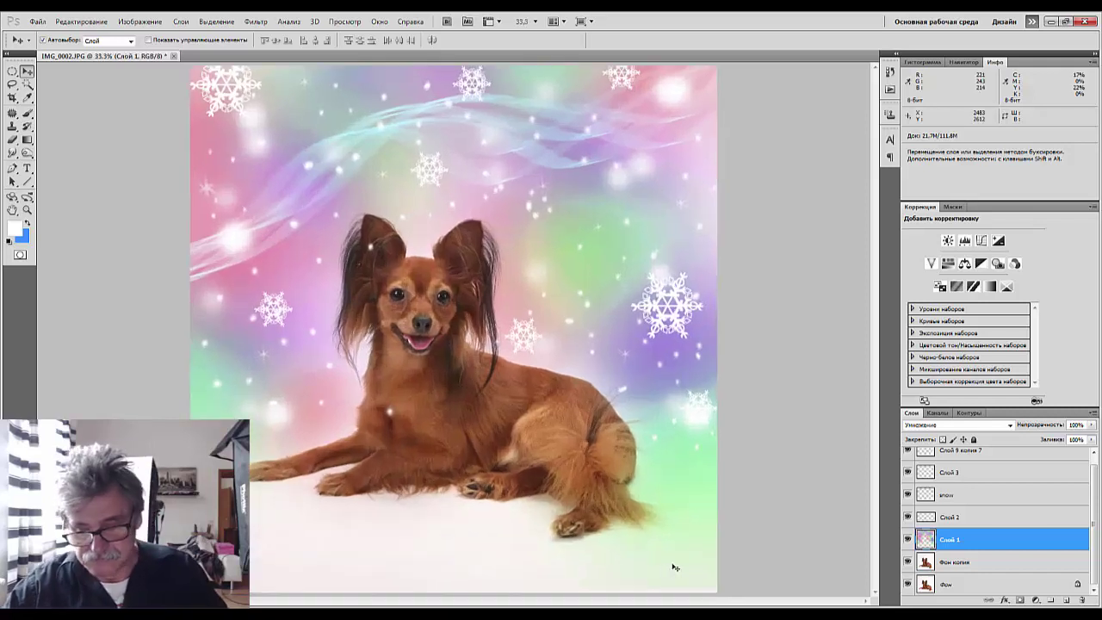